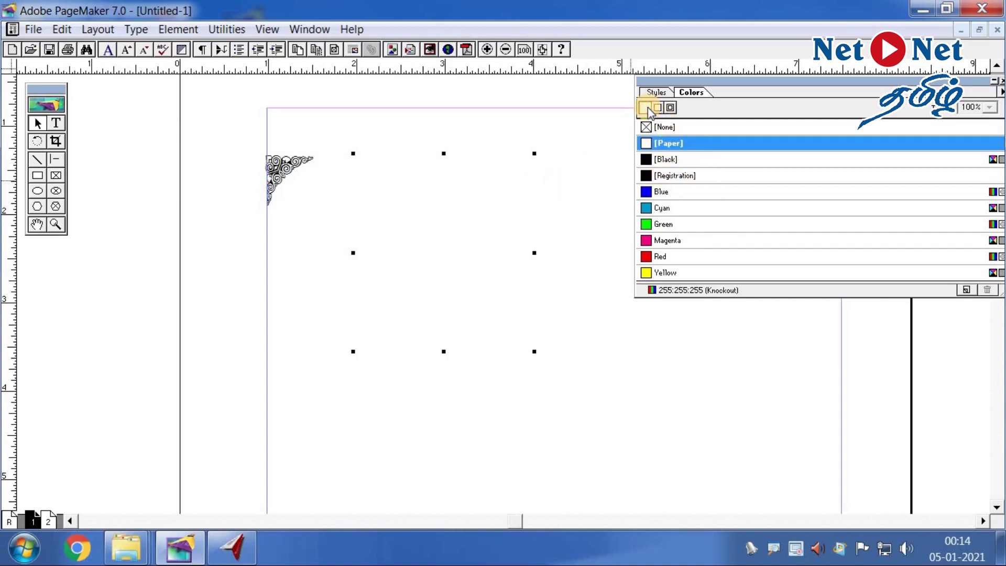
Color the selected rectangle's outline Black
left_click(658, 161)
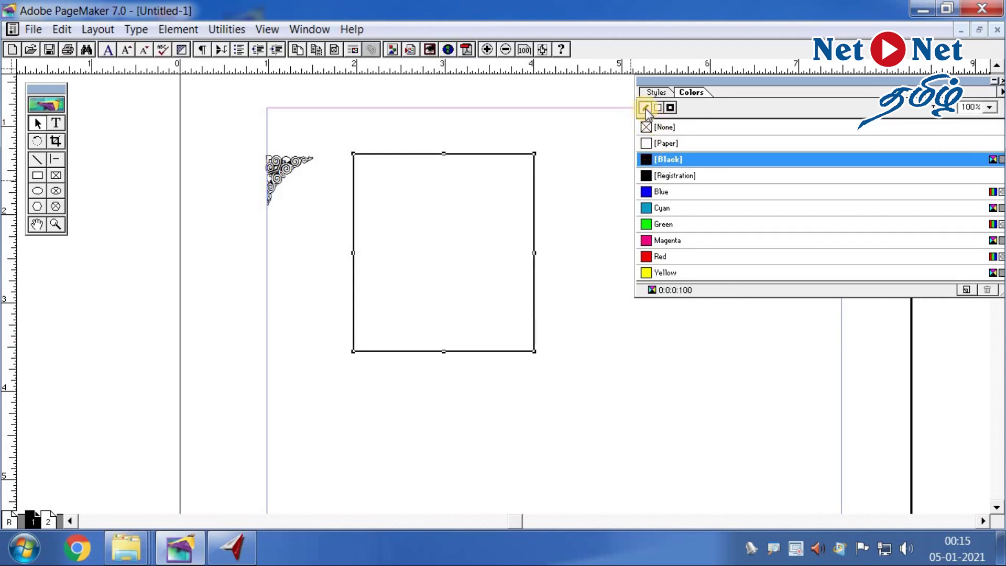
left_click(669, 164)
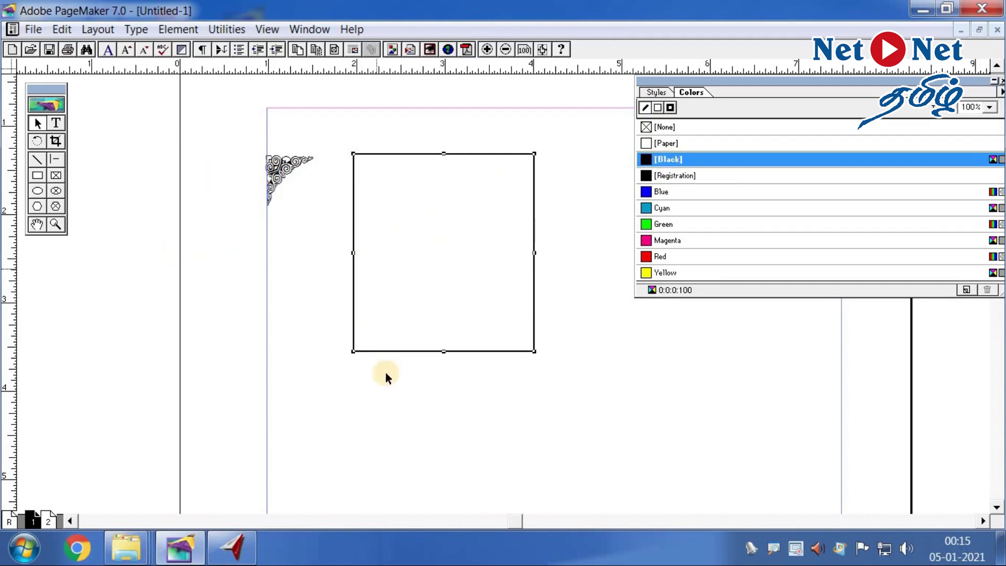
Show the Control Palette and resize the rectangle to 5 in wide and 7 in high
left_click(309, 30)
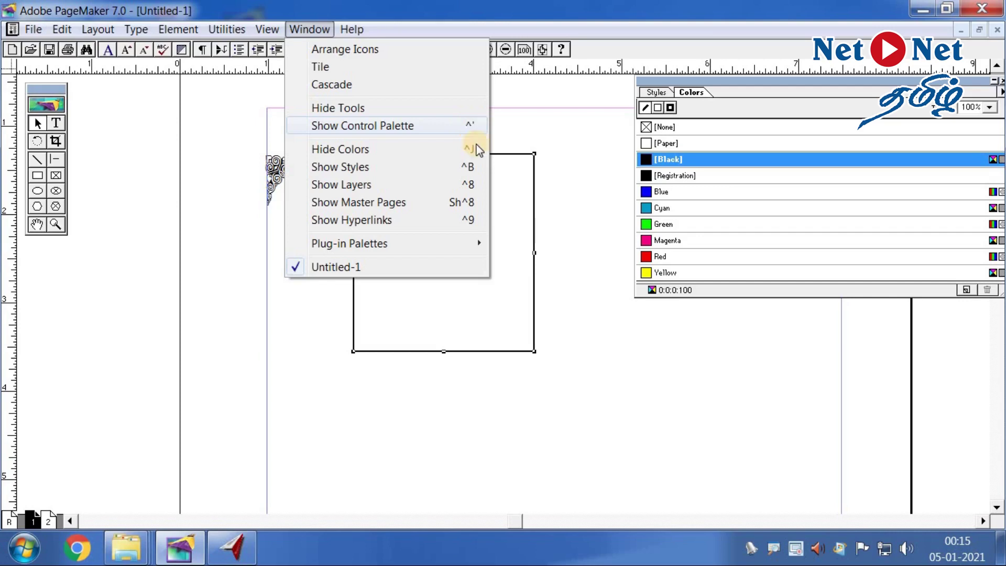
left_click(605, 318)
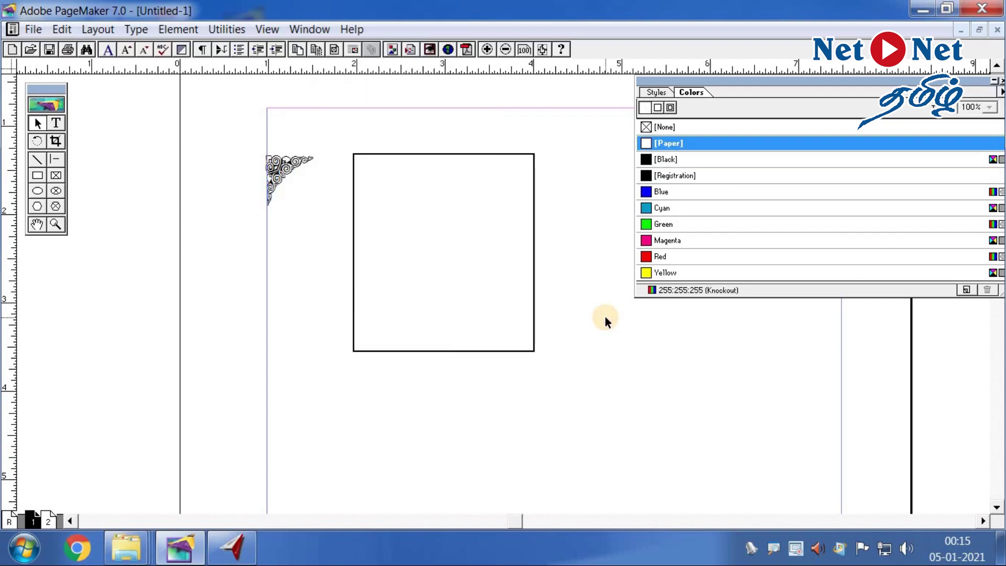
key("ctrl+apostrophe")
left_click_drag(50, 246, 357, 516)
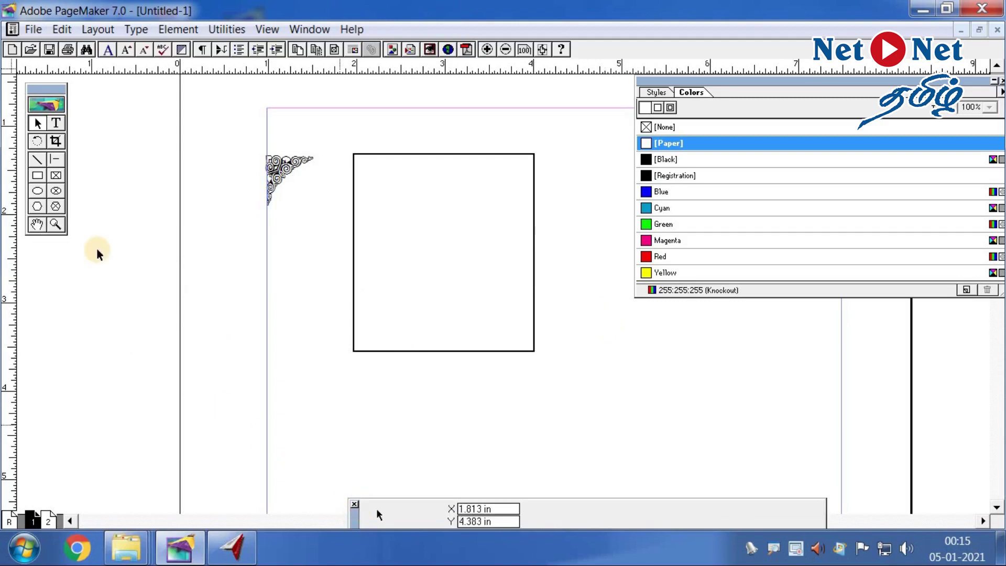
left_click(370, 155)
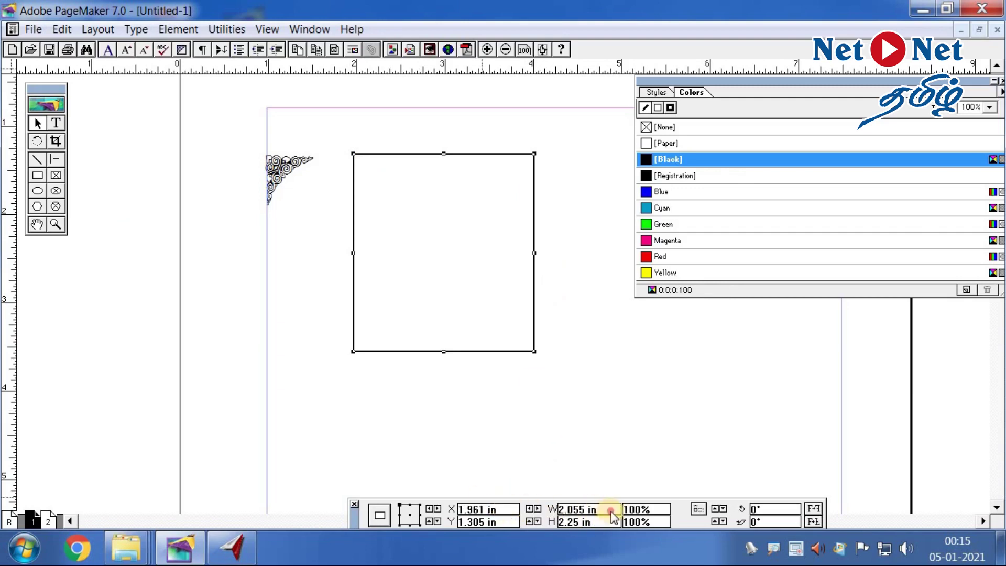
left_click_drag(606, 507, 507, 506)
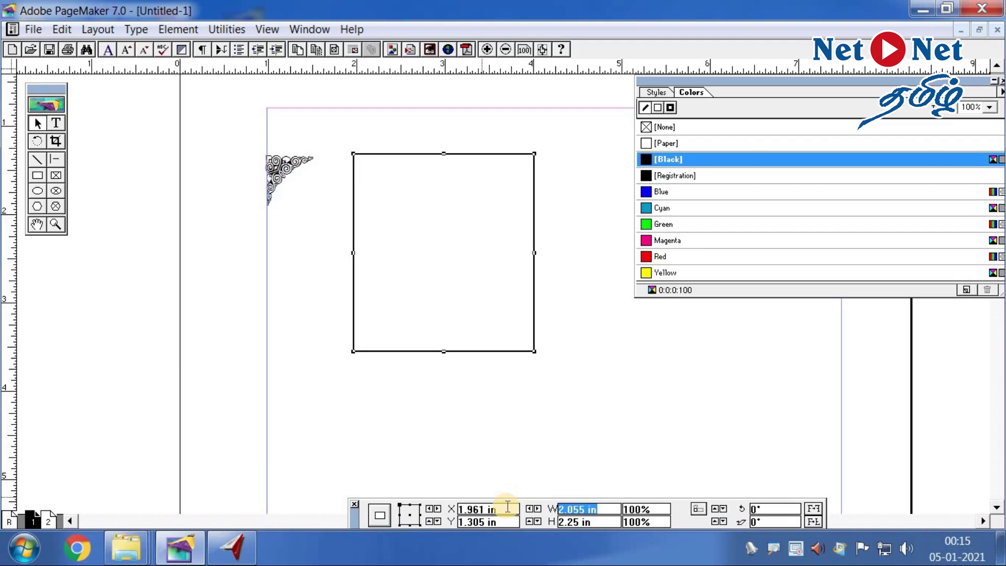
type("5")
key("Tab")
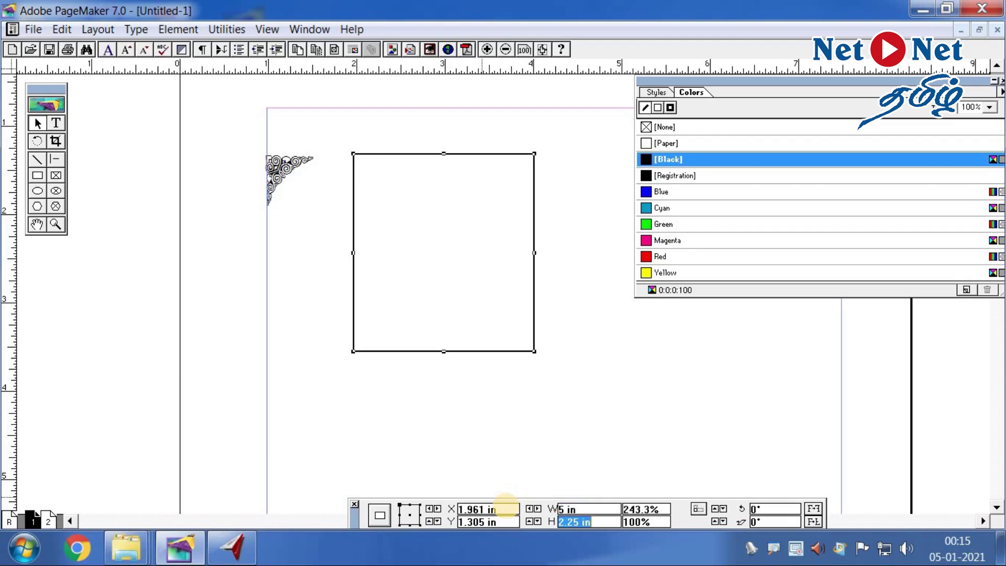
type("7")
key("Tab")
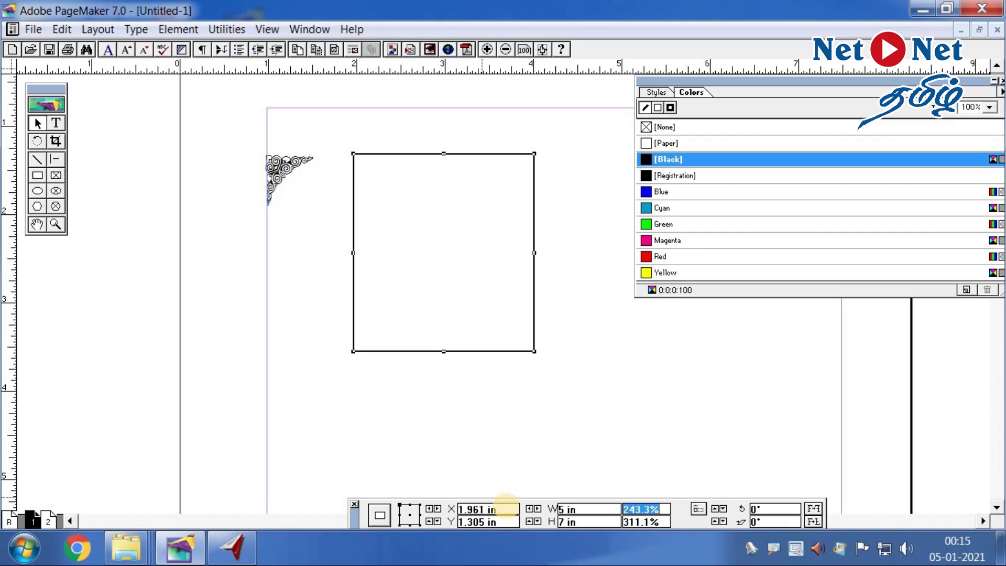
key("Return")
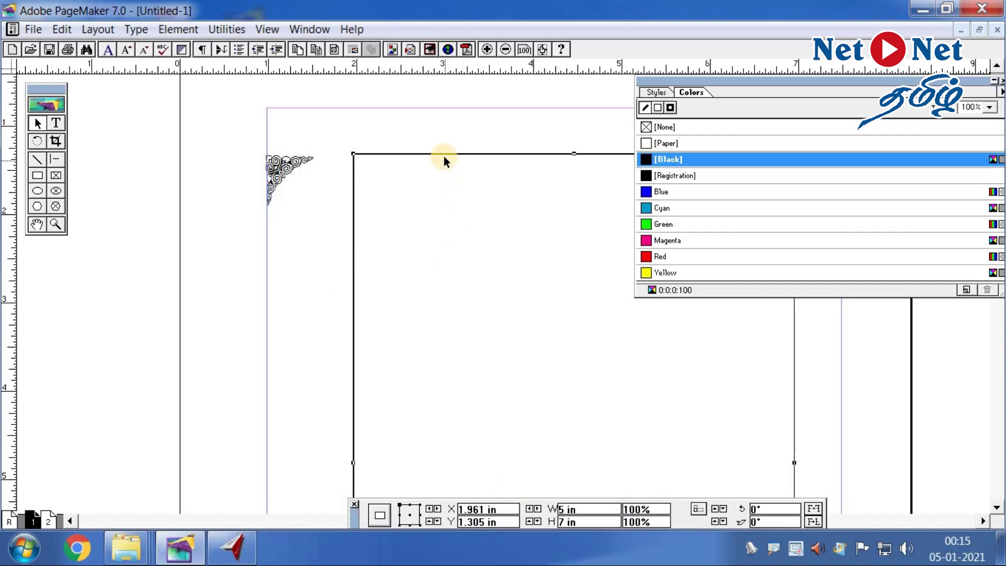
Move the rectangle to about X 1.508 in, Y 1.164 in, beside the ornament, and hide the Colors palette
left_click(422, 155)
left_click_drag(422, 155, 373, 143)
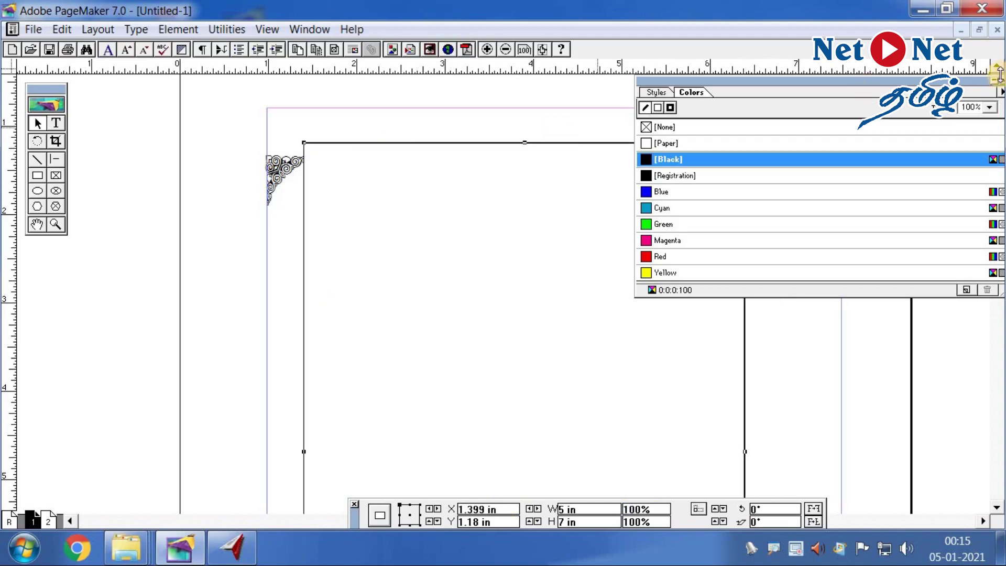
left_click(998, 81)
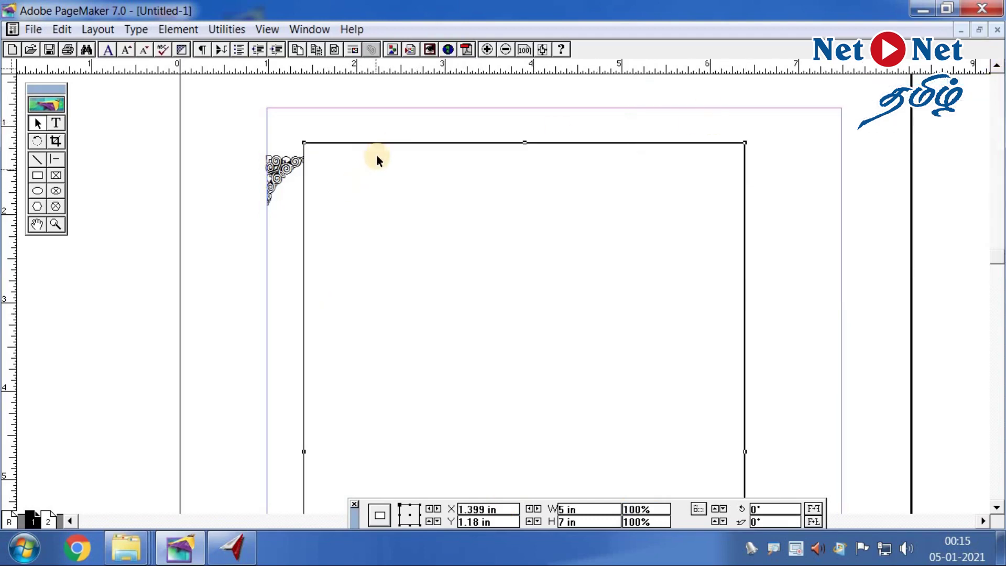
left_click_drag(379, 141, 388, 139)
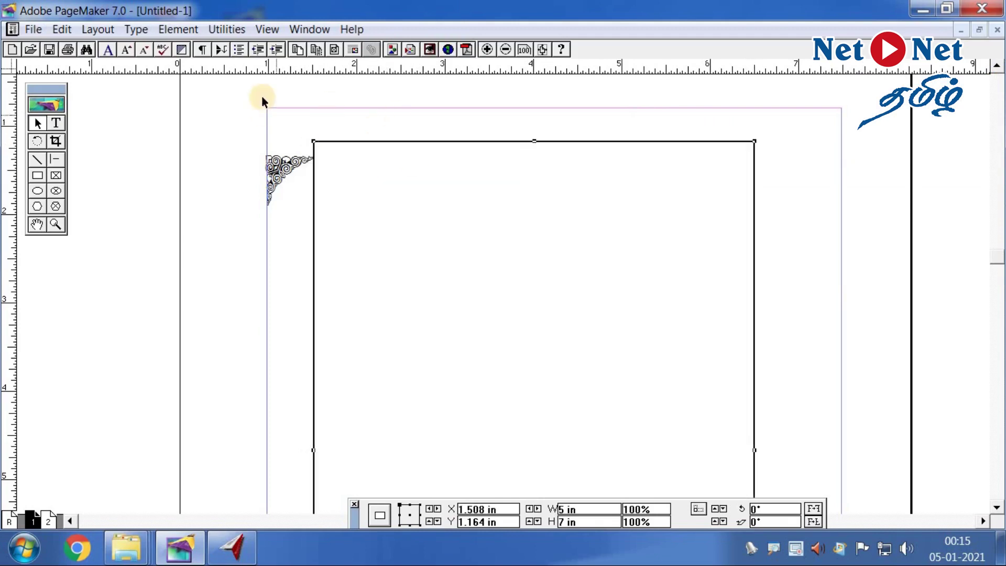
Set the rectangle's stroke to a solid 2pt line
left_click(175, 30)
left_click(192, 29)
left_click(191, 29)
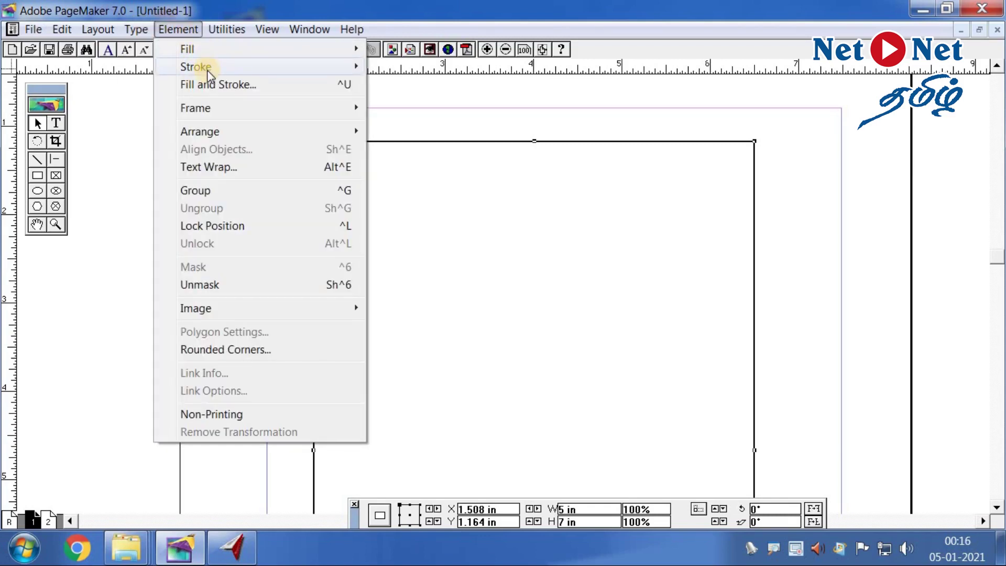
mouse_move(209, 68)
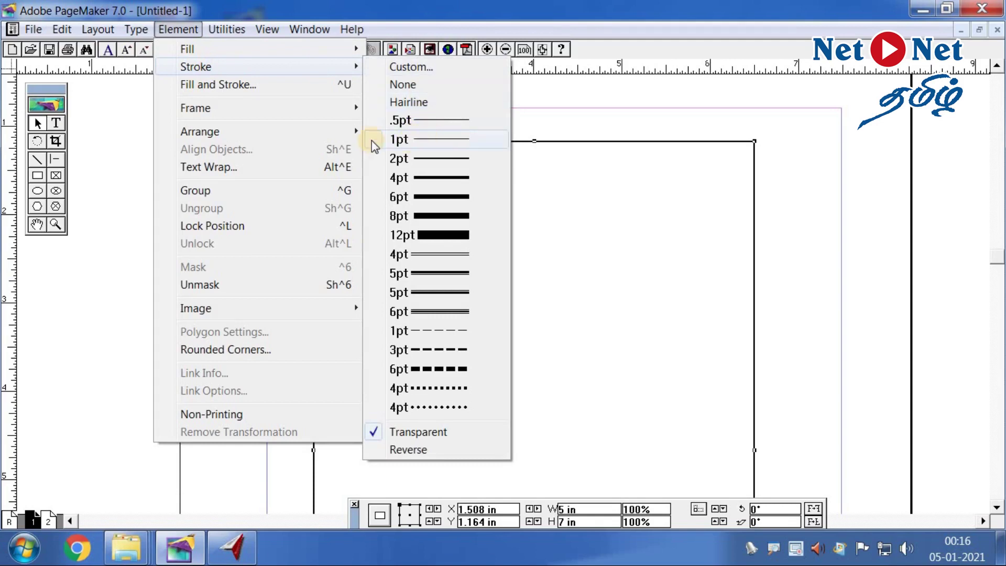
left_click(439, 159)
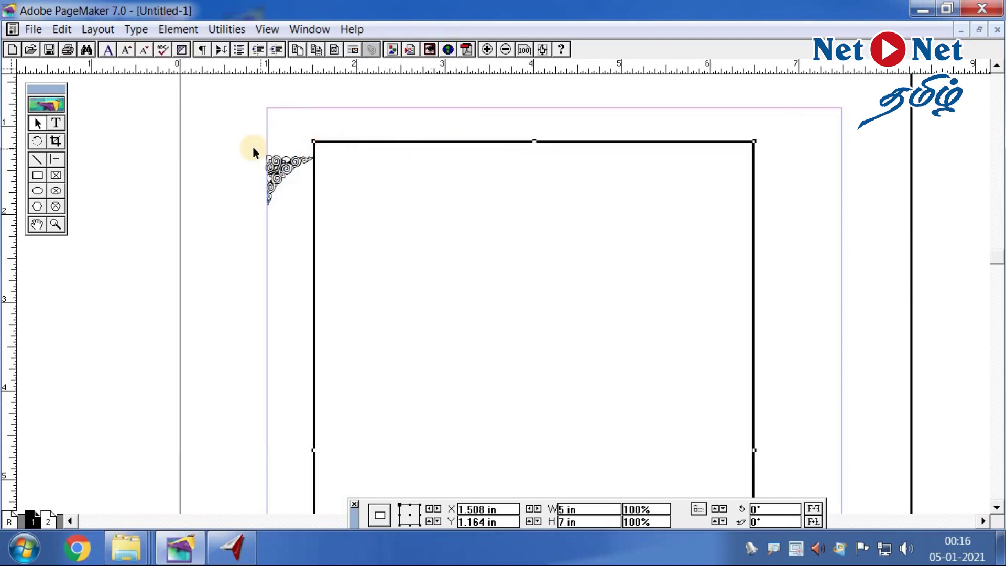
Try moving the ornament over the rectangle's upper-left corner and back beside it, working up close
left_click(57, 224)
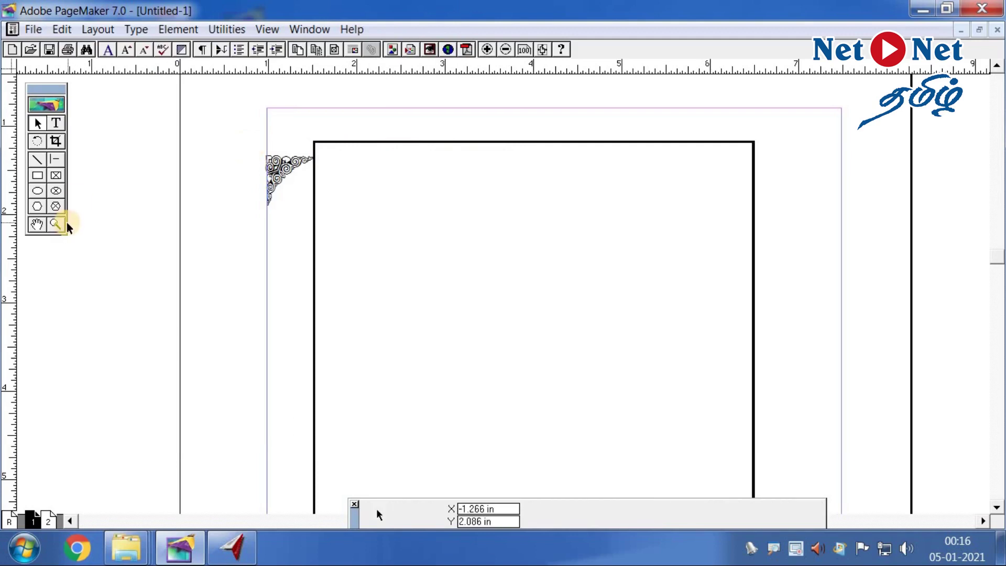
left_click_drag(258, 112, 491, 262)
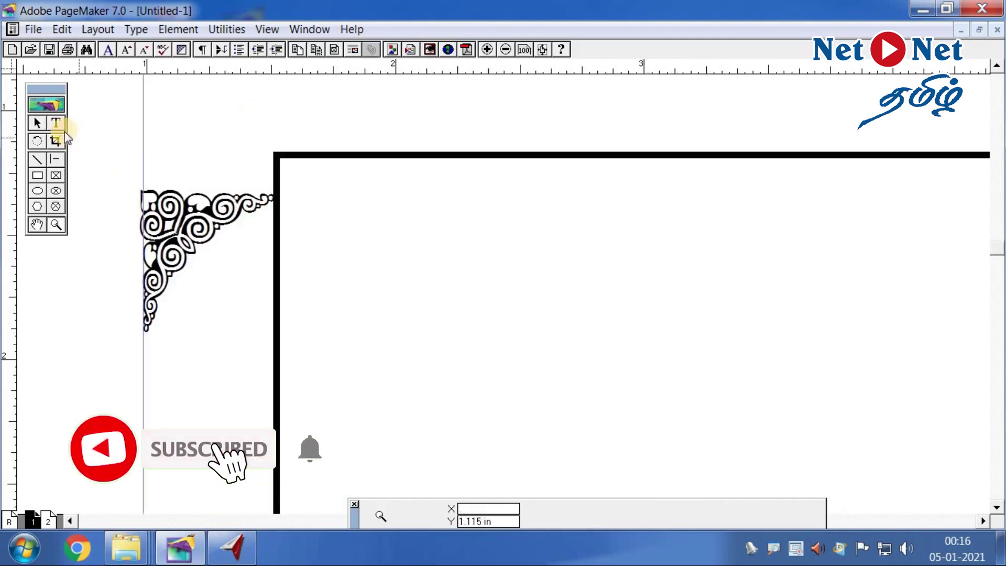
left_click(56, 123)
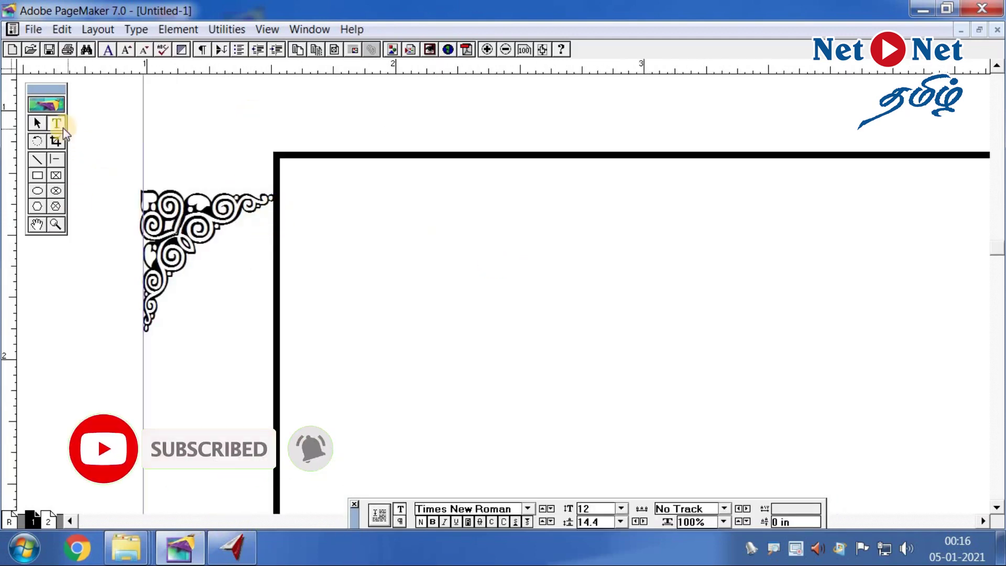
left_click(37, 123)
left_click_drag(156, 211, 302, 237)
left_click_drag(294, 278, 218, 254)
Select the ornament as text to check its font and size
left_click(57, 125)
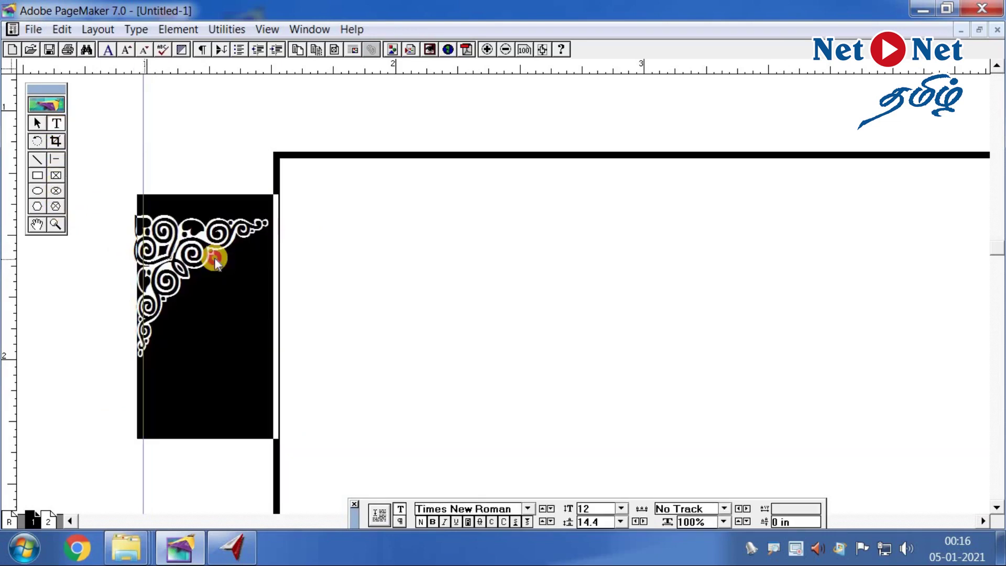
left_click(470, 518)
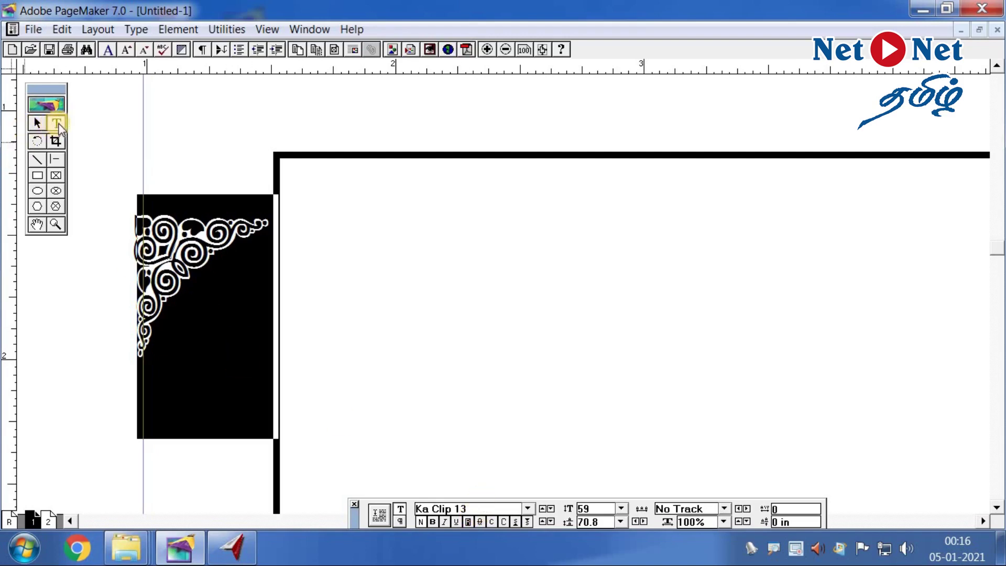
Move the ornament's text block so it overlaps the rectangle's upper-left corner
left_click(36, 123)
right_click(181, 264)
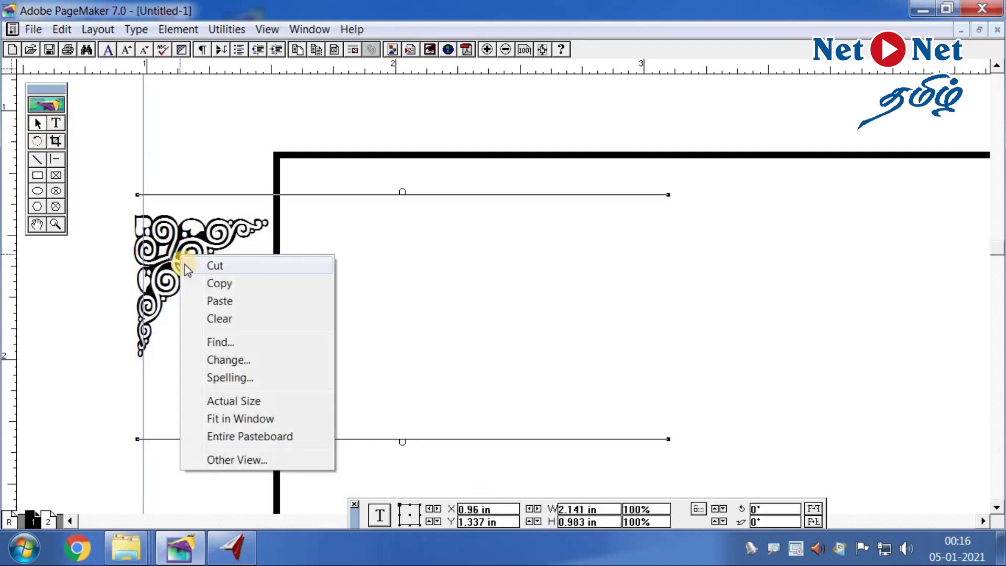
left_click(159, 264)
left_click_drag(162, 262, 281, 228)
Show the Colors palette and set the rectangle's fill to None
left_click(313, 211)
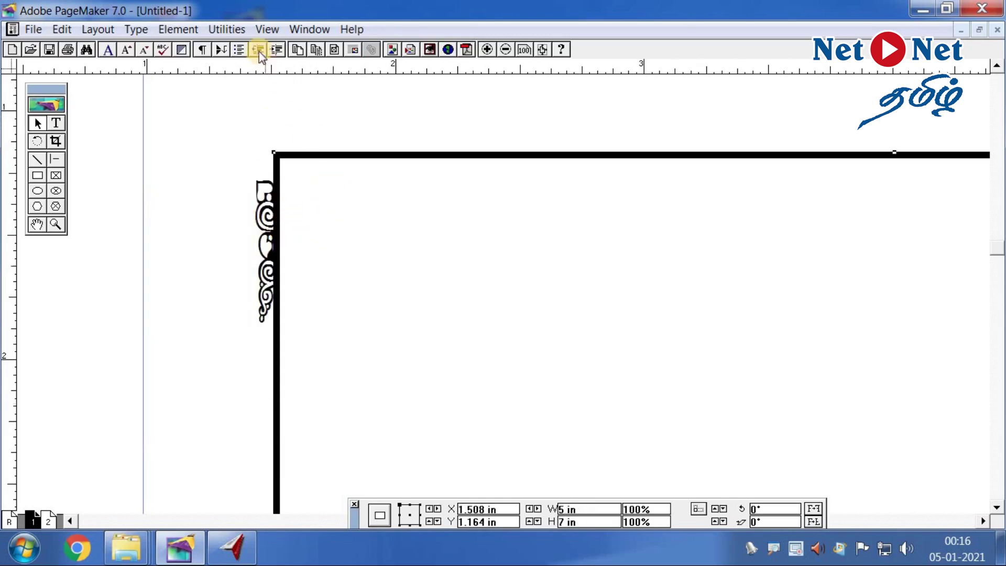
left_click(265, 30)
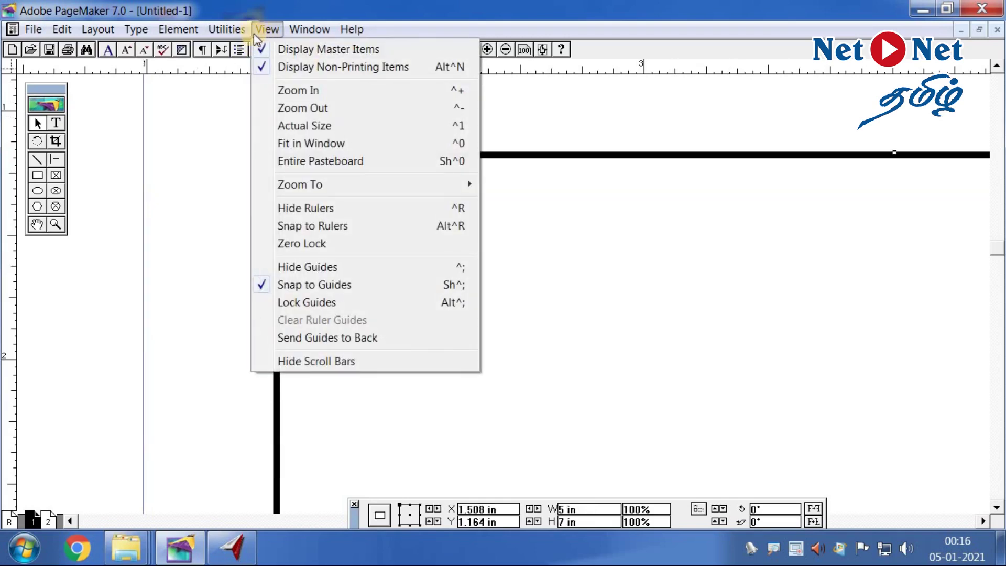
mouse_move(303, 32)
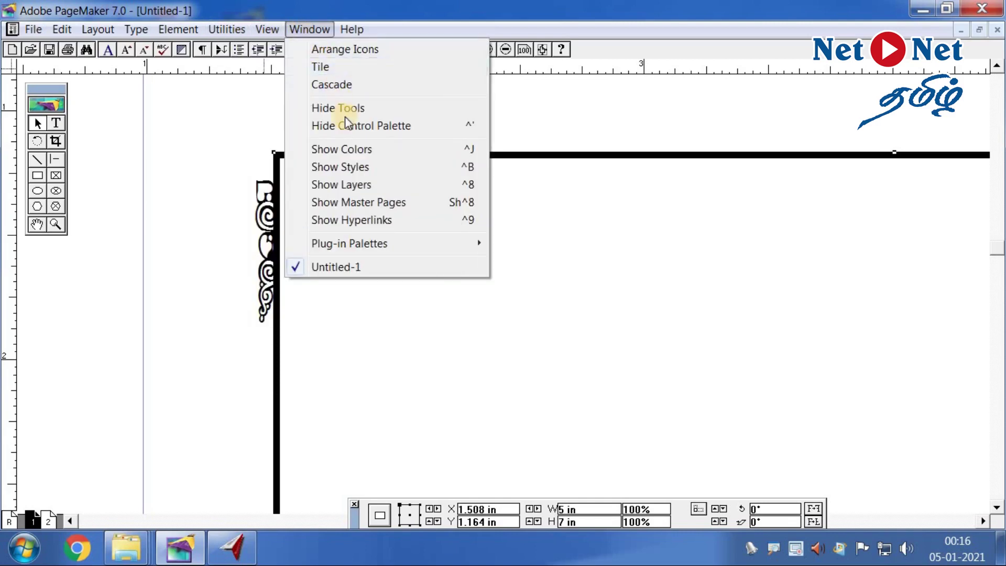
left_click(346, 149)
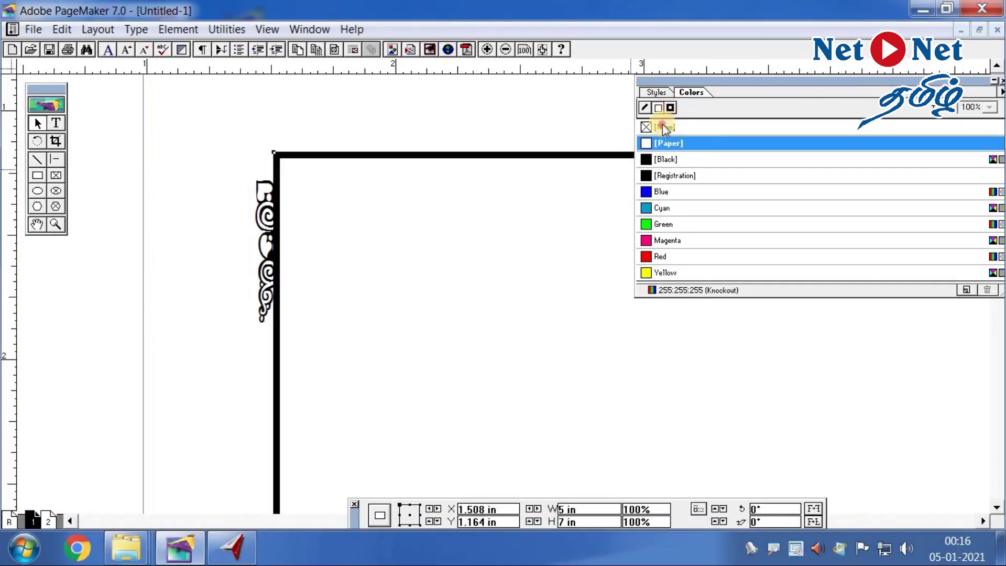
left_click(663, 127)
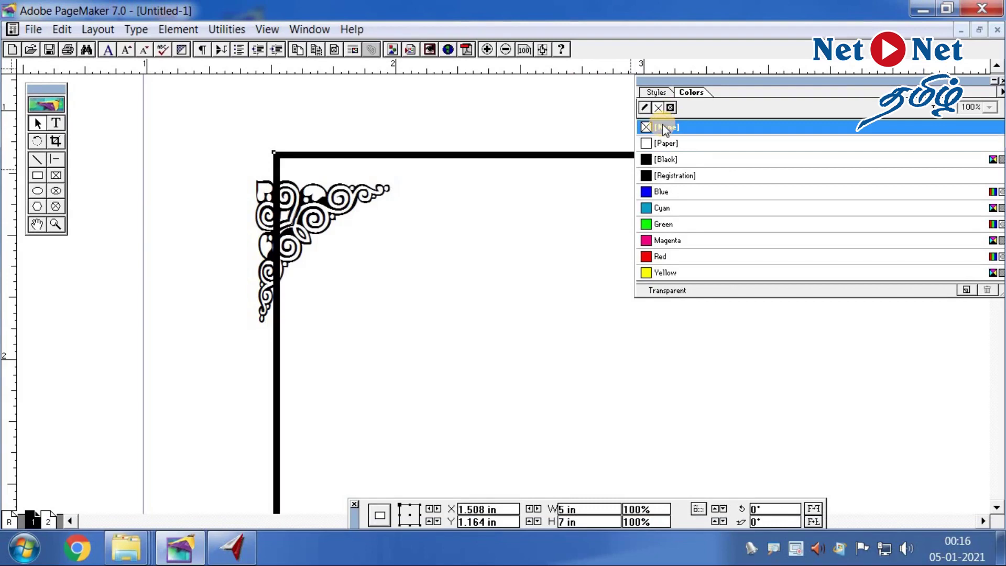
Fit the ornament into the rectangle's upper-left corner, at about X 1.515 in, Y 1.078 in
right_click(309, 207)
left_click(294, 220)
left_click(294, 220)
right_click(319, 209)
left_click(302, 223)
left_click_drag(301, 223, 320, 203)
key("Up")
key("Up")
key("Up")
key("Up")
key("Up")
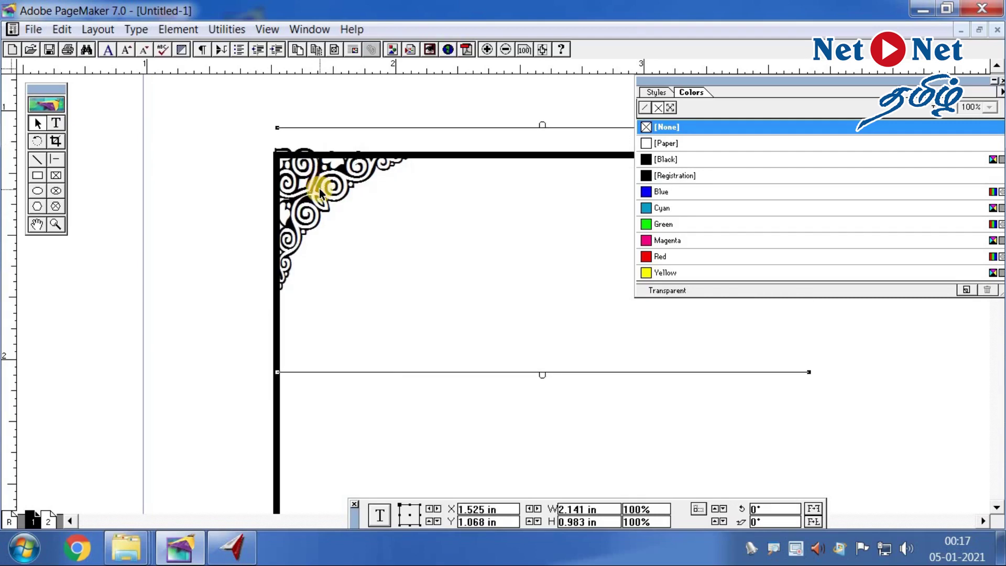
key("Down")
key("Left")
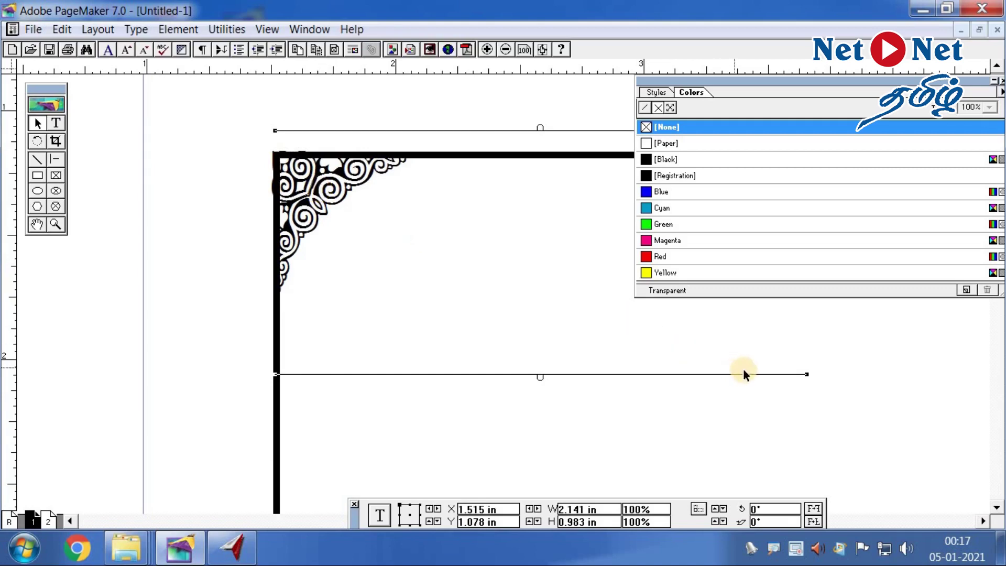
Narrow the ornament's text block to about 0.747 in wide and hide the Colors palette
left_click(804, 376)
left_click_drag(803, 375, 459, 374)
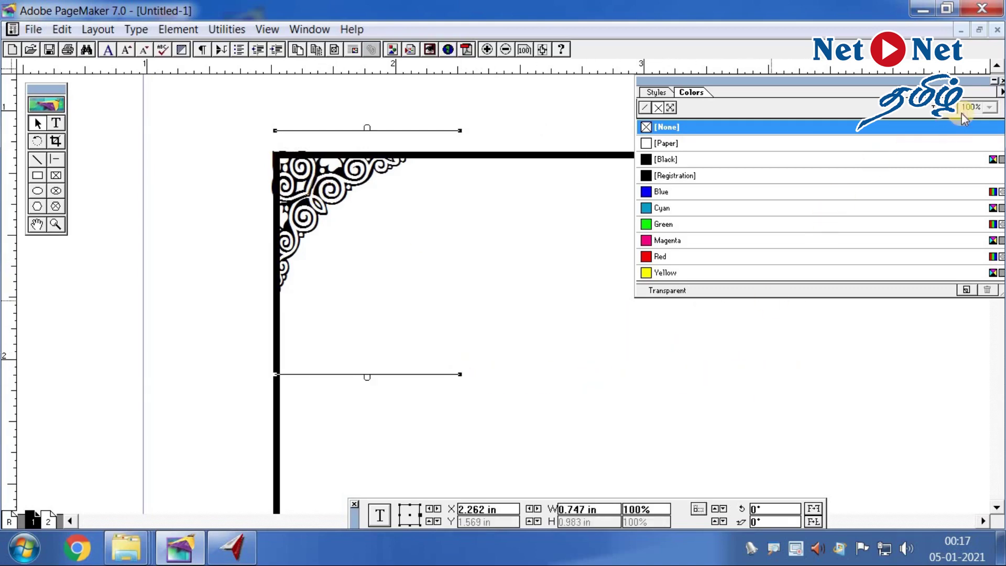
left_click(995, 81)
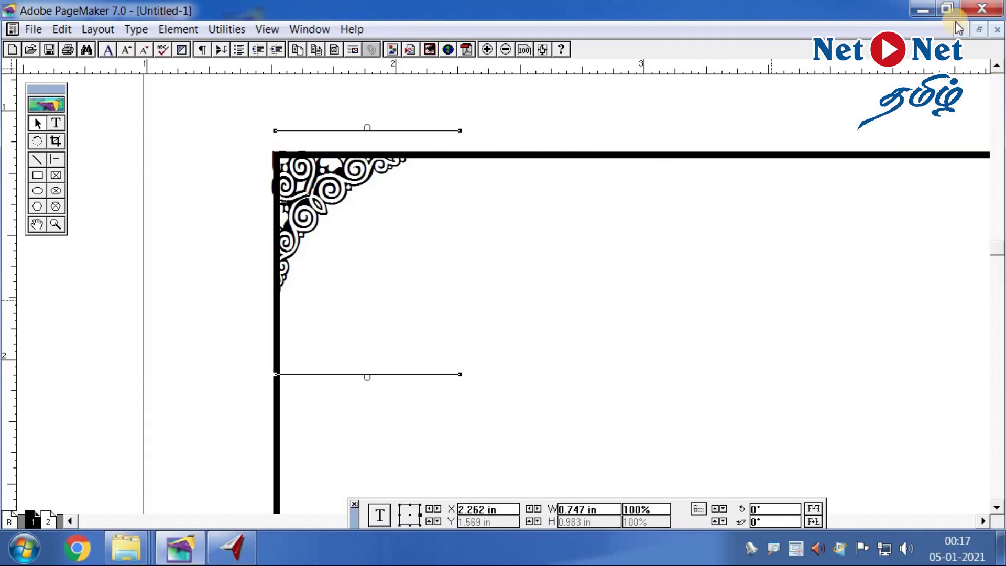
Bring the corner ornament's text block to the front of the stacking order
left_click(56, 225)
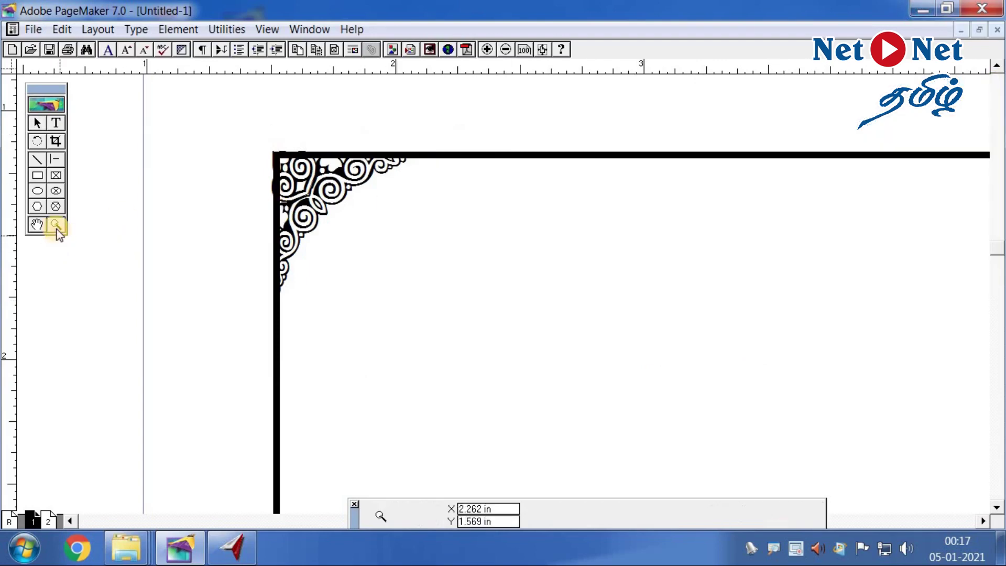
left_click(220, 128)
left_click(42, 123)
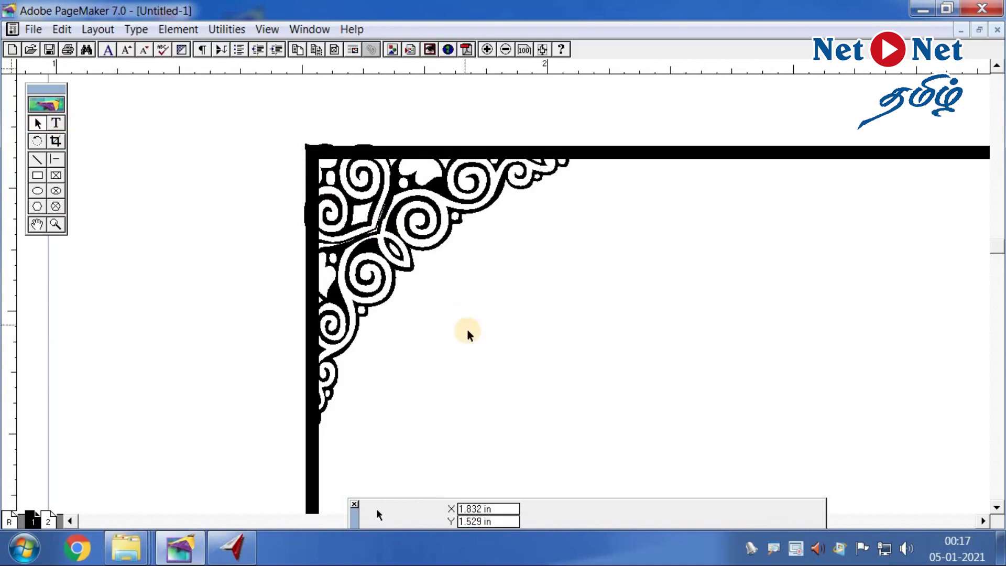
right_click(376, 222)
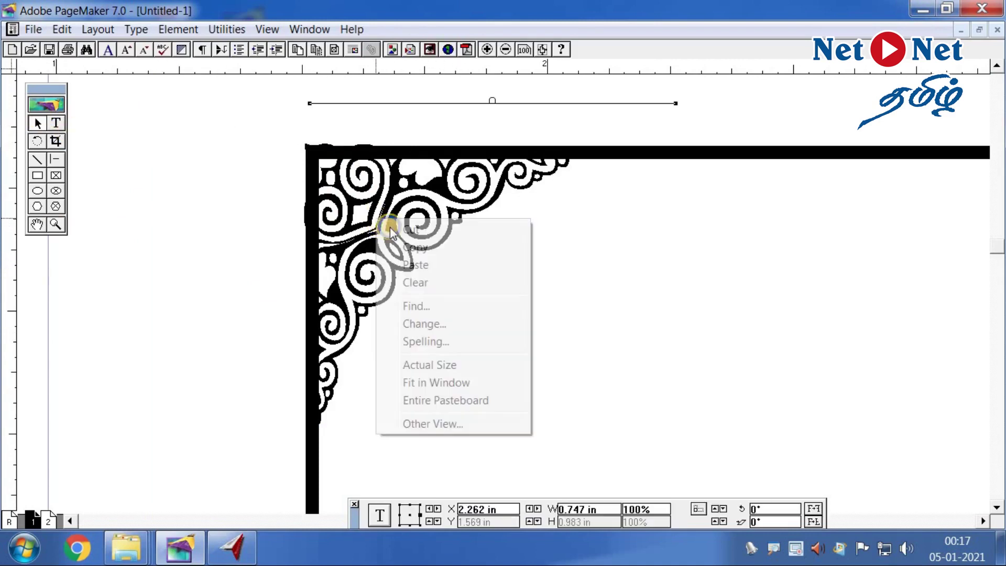
left_click(362, 246)
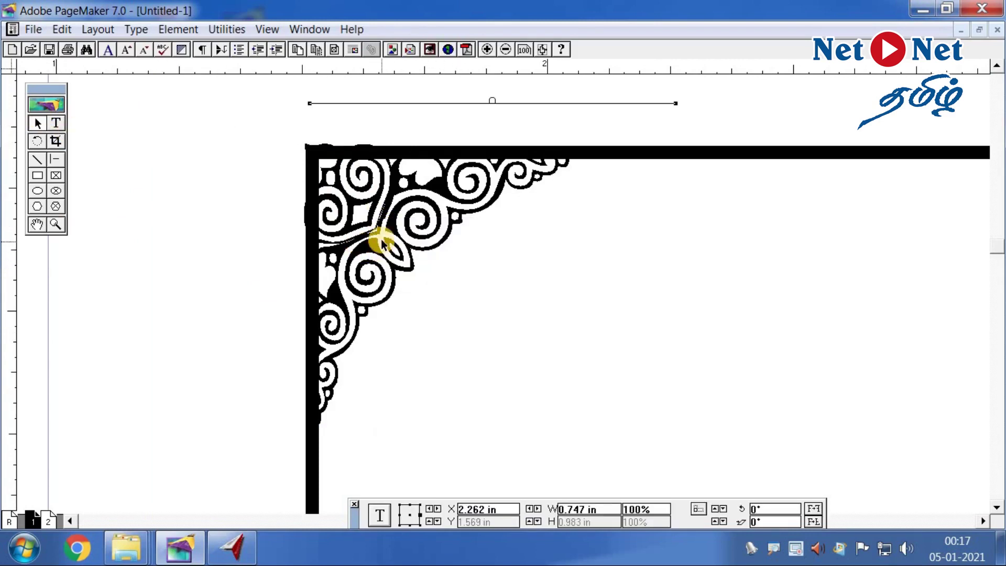
right_click(381, 239)
left_click(371, 264)
left_click(178, 29)
mouse_move(206, 134)
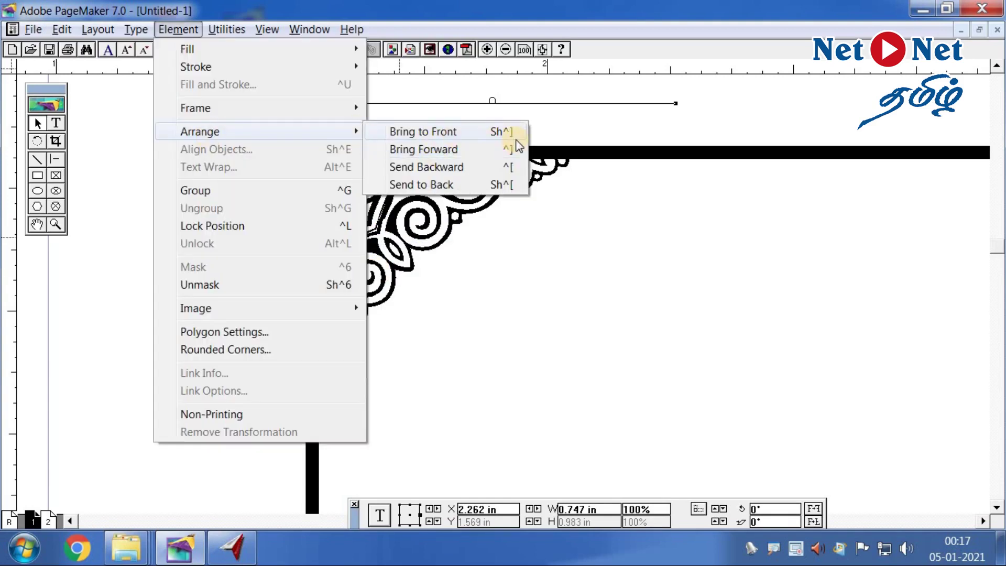
left_click(488, 134)
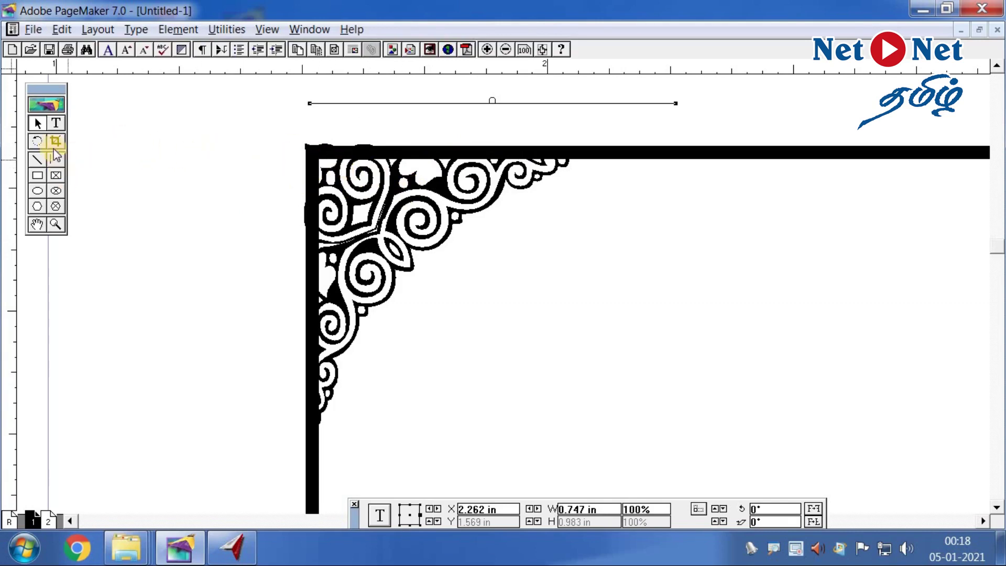
Draw a masking rectangle about 0.576 × 0.606 in over the ornament and the border's upper-left corner
left_click(37, 174)
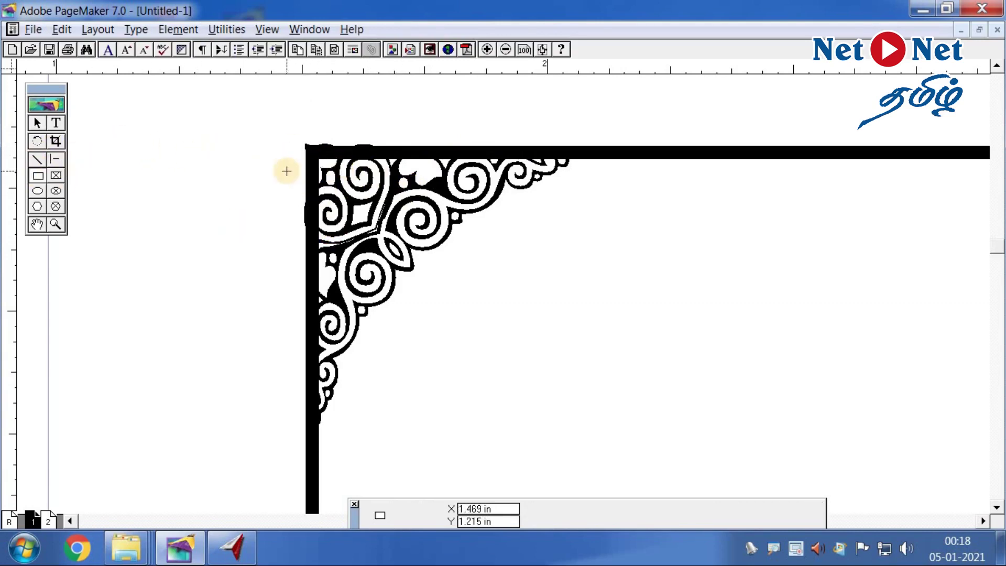
left_click_drag(285, 129, 567, 426)
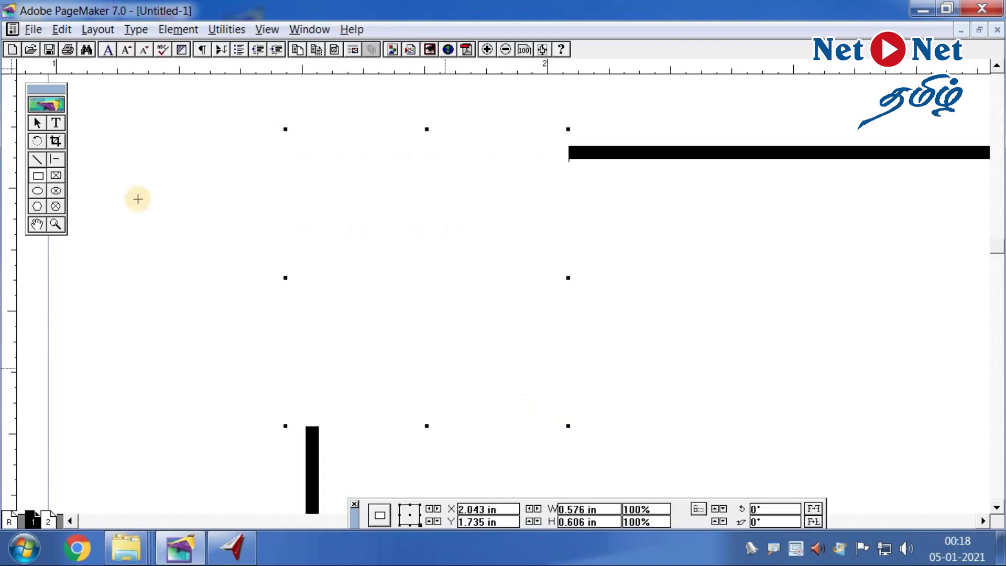
left_click(330, 195)
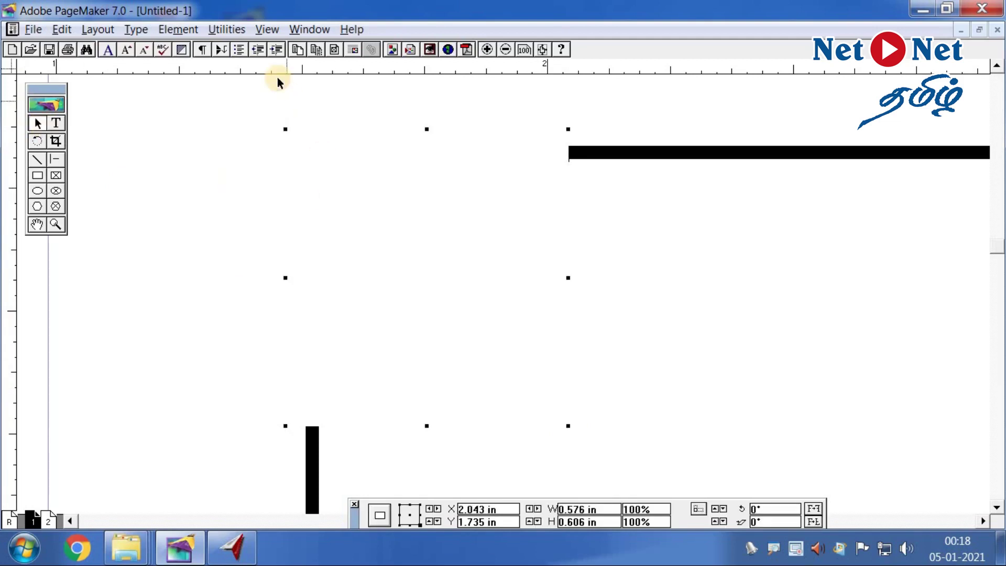
Show the Colors palette and color the masking rectangle [Paper]
left_click(266, 30)
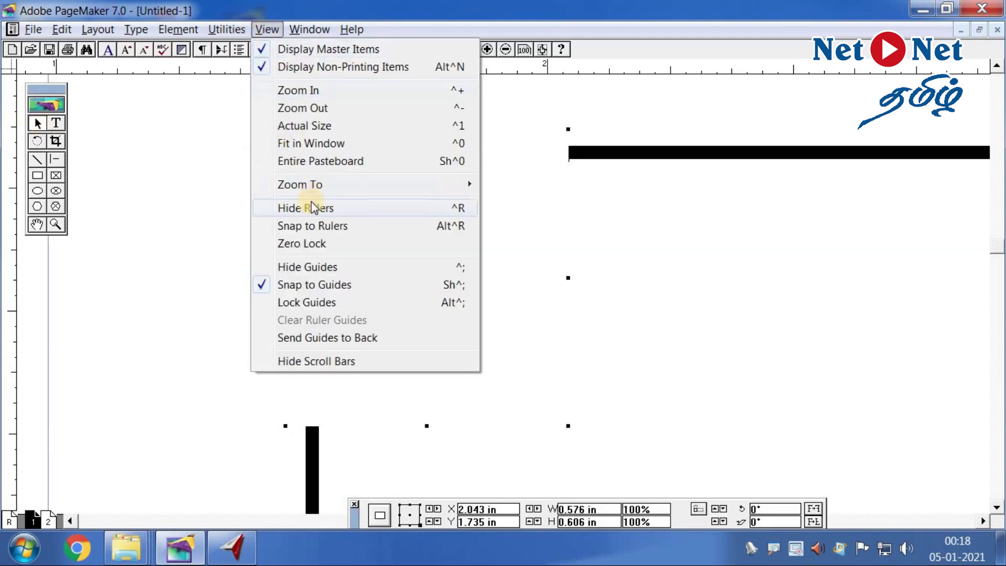
mouse_move(318, 183)
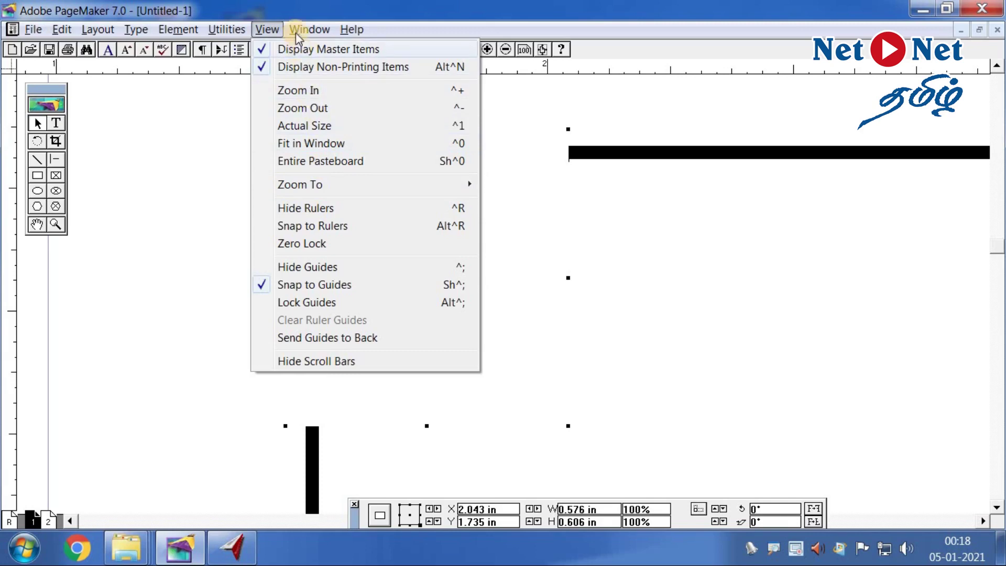
mouse_move(296, 31)
left_click(344, 148)
left_click(684, 145)
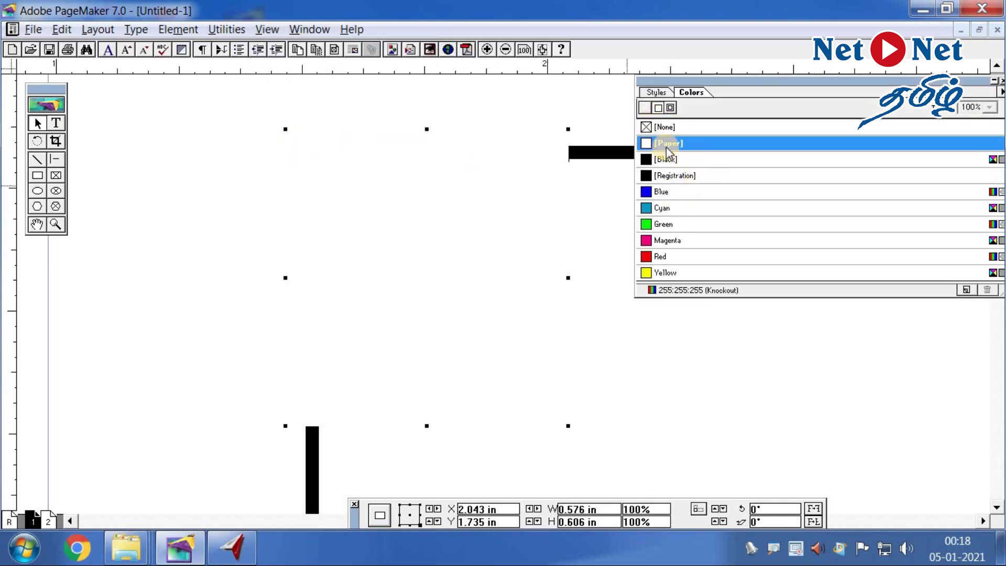
left_click(171, 259)
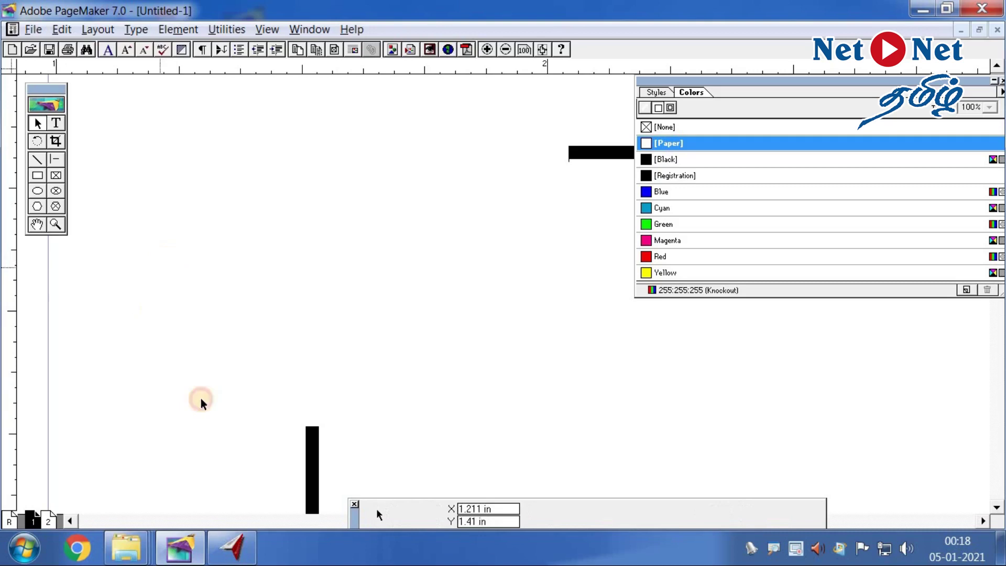
Place the ornament in front of the masking rectangle and nudge it up and left to X 2.252 in, Y 2.051 in
left_click(576, 152)
left_click(519, 170)
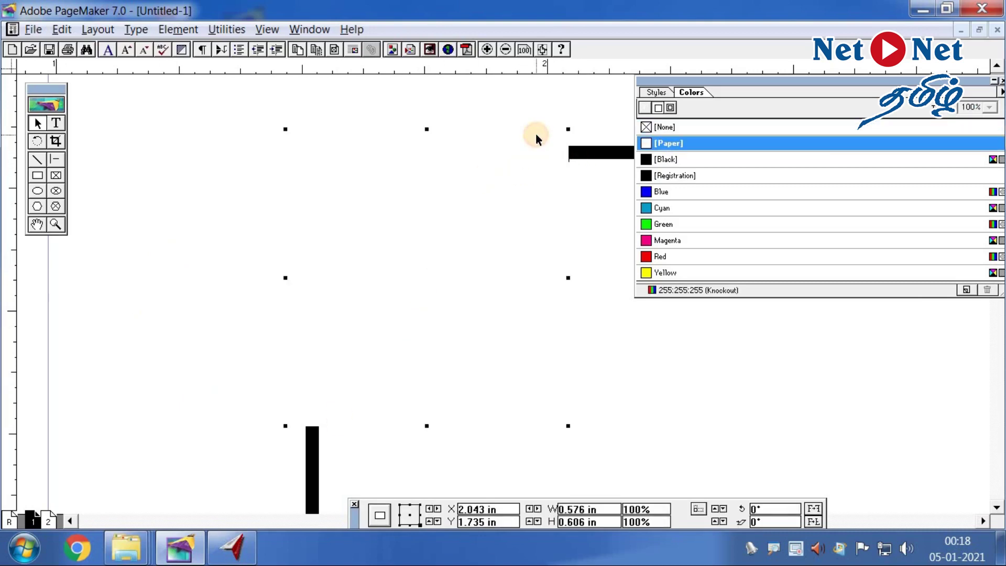
left_click(532, 111)
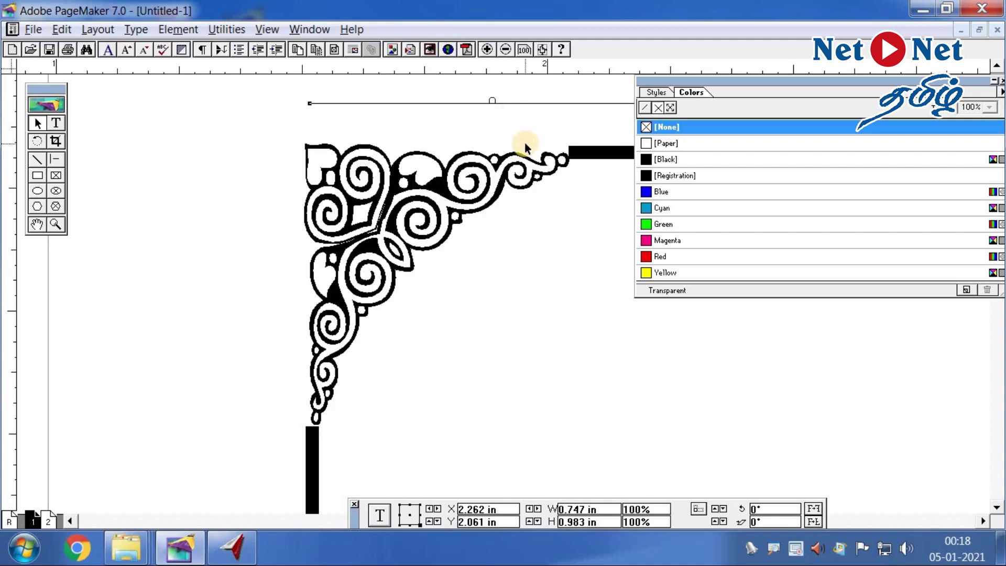
key("Up")
key("Left")
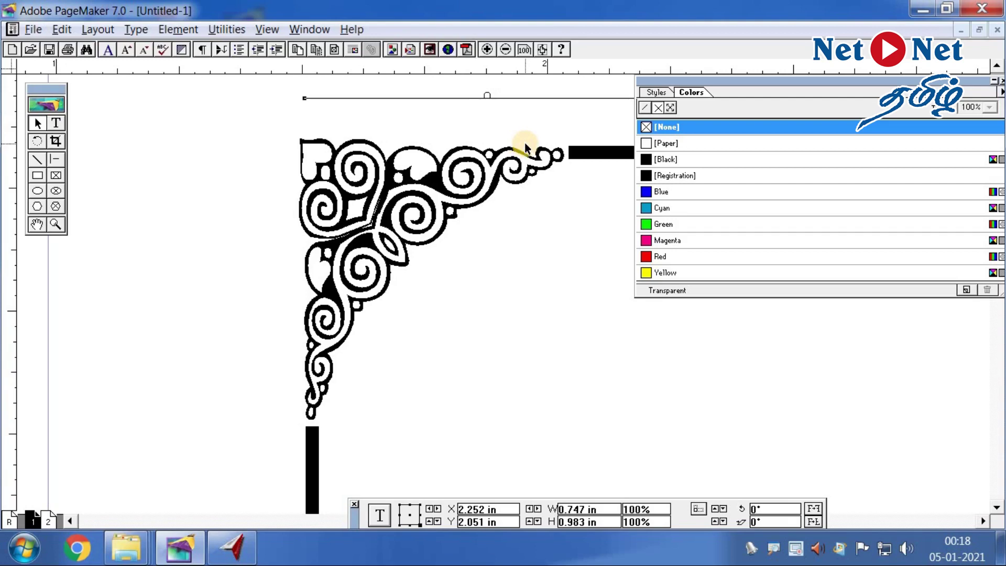
Hide the toolbox and all open palettes to clear the view around the corner ornament
left_click(36, 225)
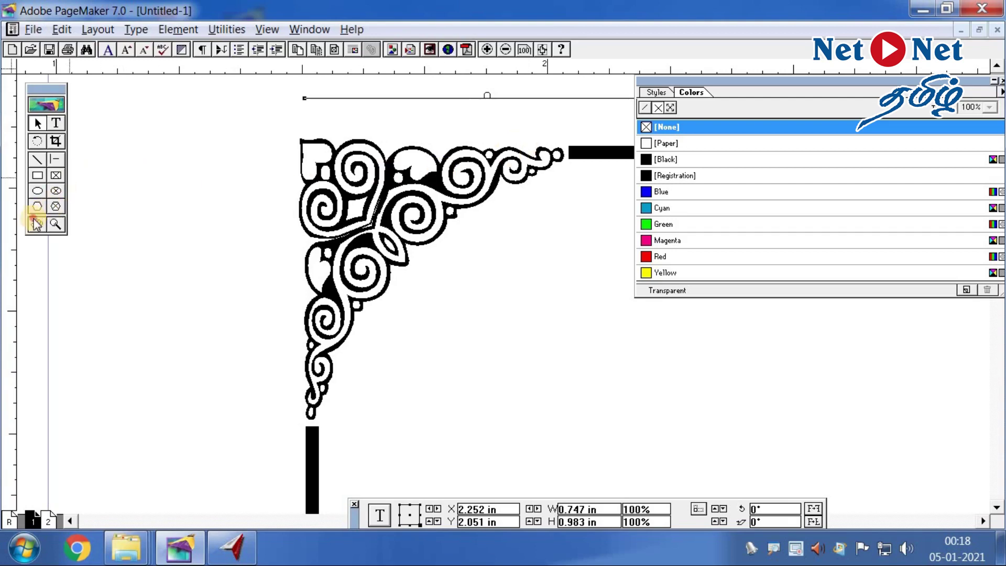
left_click_drag(442, 282, 473, 258)
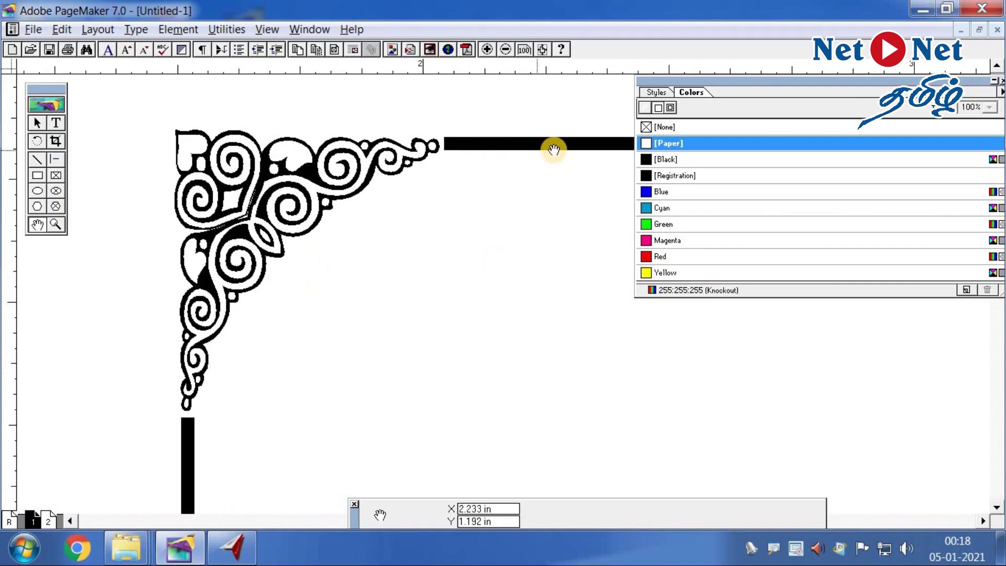
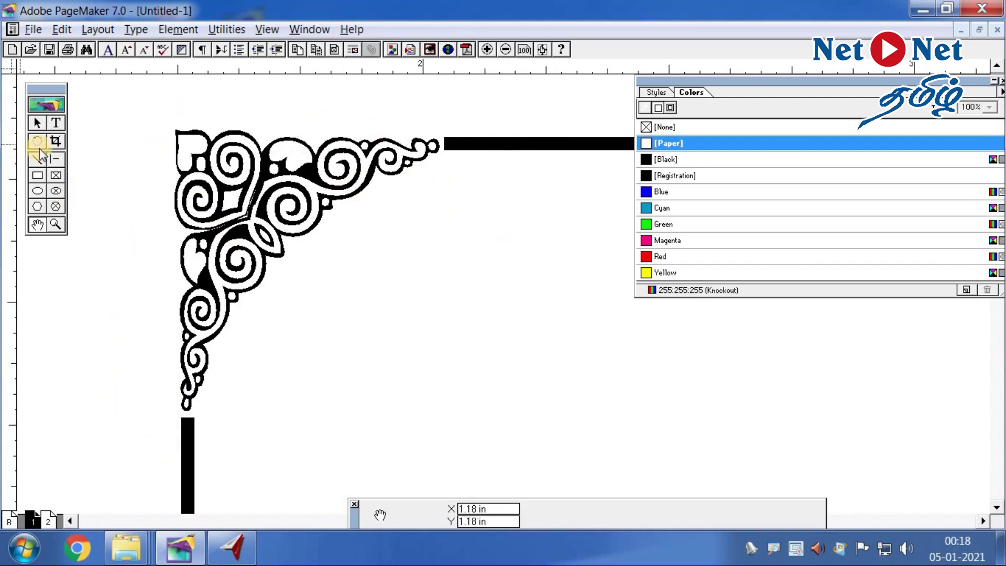
left_click(37, 123)
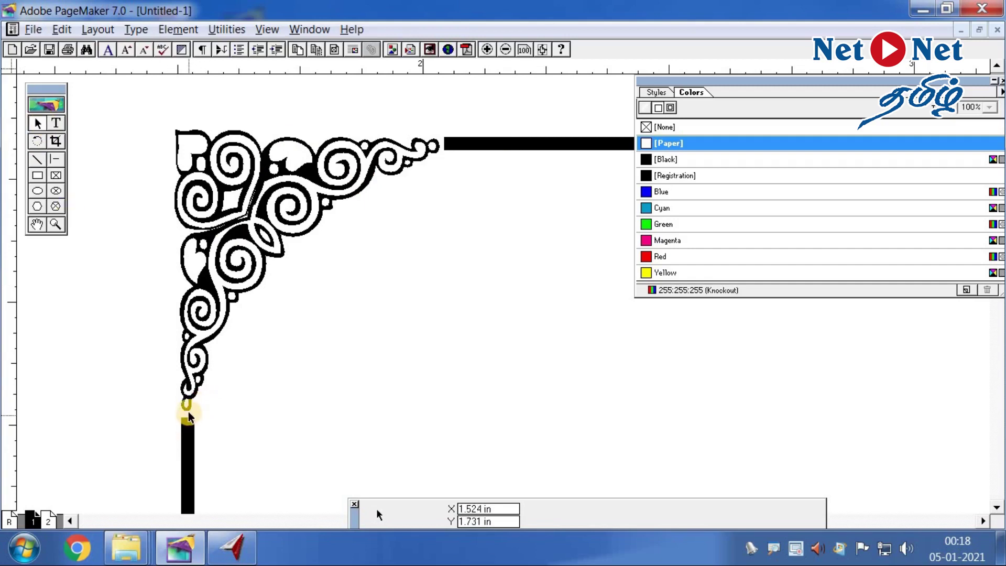
left_click(55, 224)
left_click_drag(128, 106, 570, 296)
left_click(37, 124)
key("Tab")
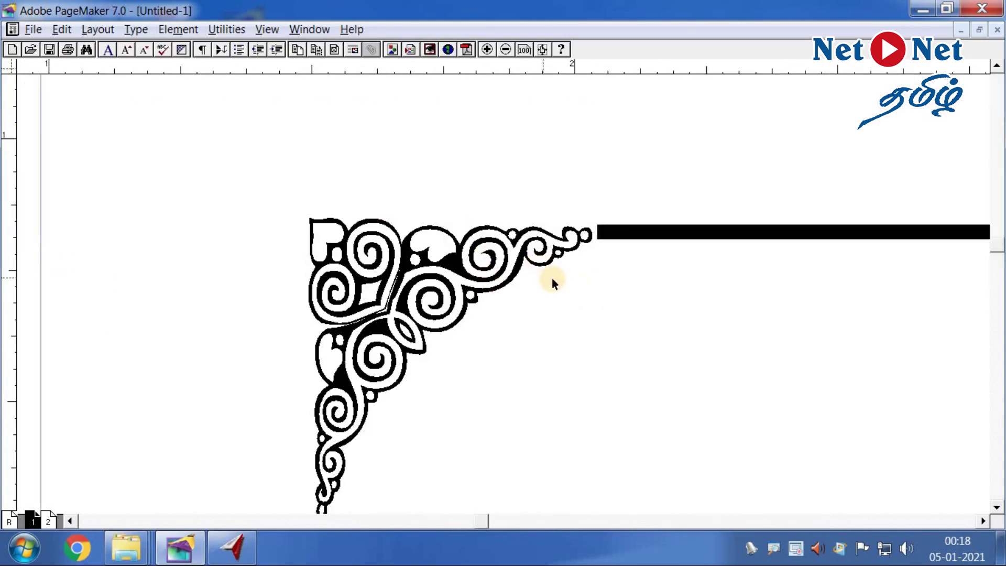
Narrow the masking rectangle from its right edge so the top border line meets the ornament's right tip
key("ctrl+v")
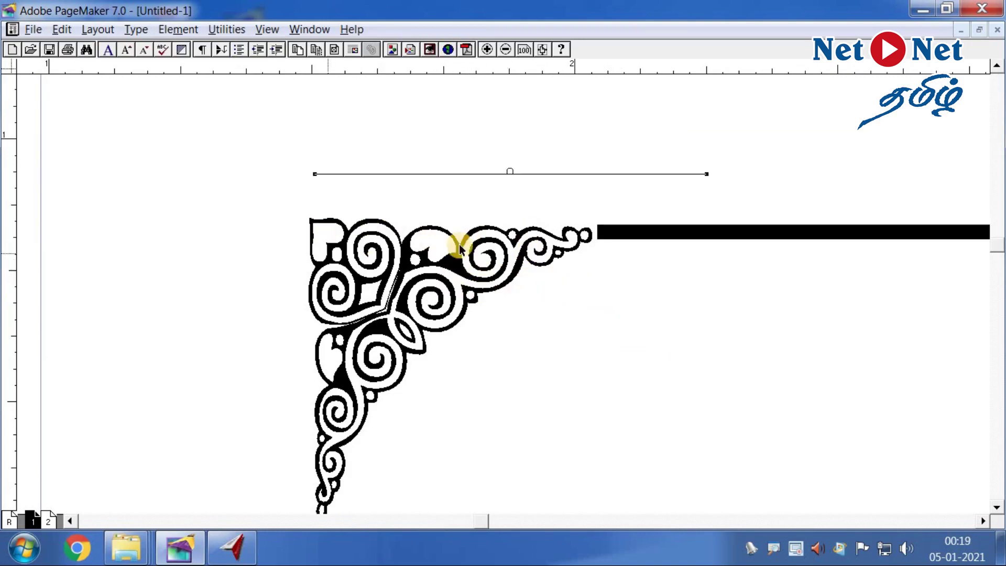
left_click(503, 341)
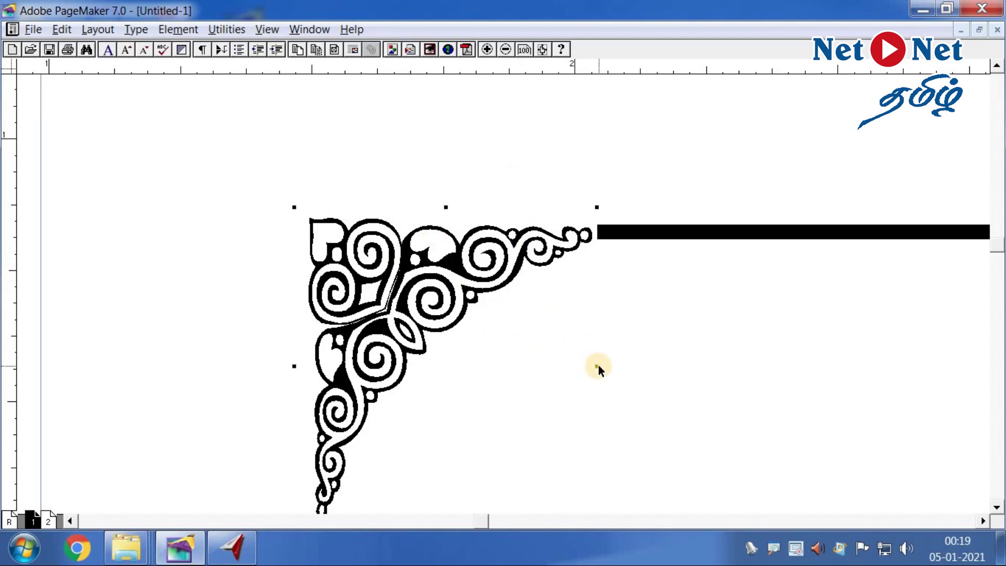
left_click_drag(595, 366, 586, 364)
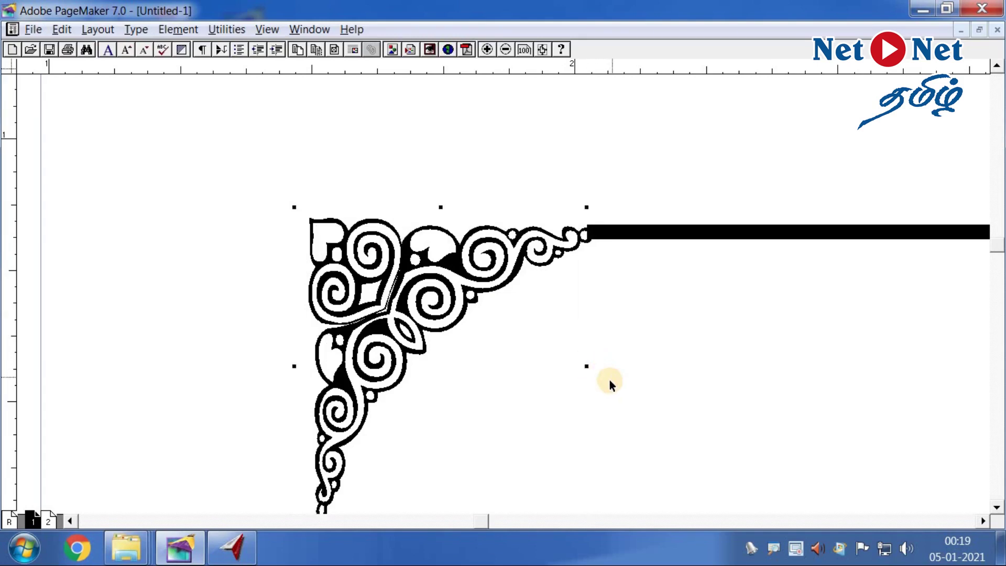
left_click_drag(587, 365, 589, 365)
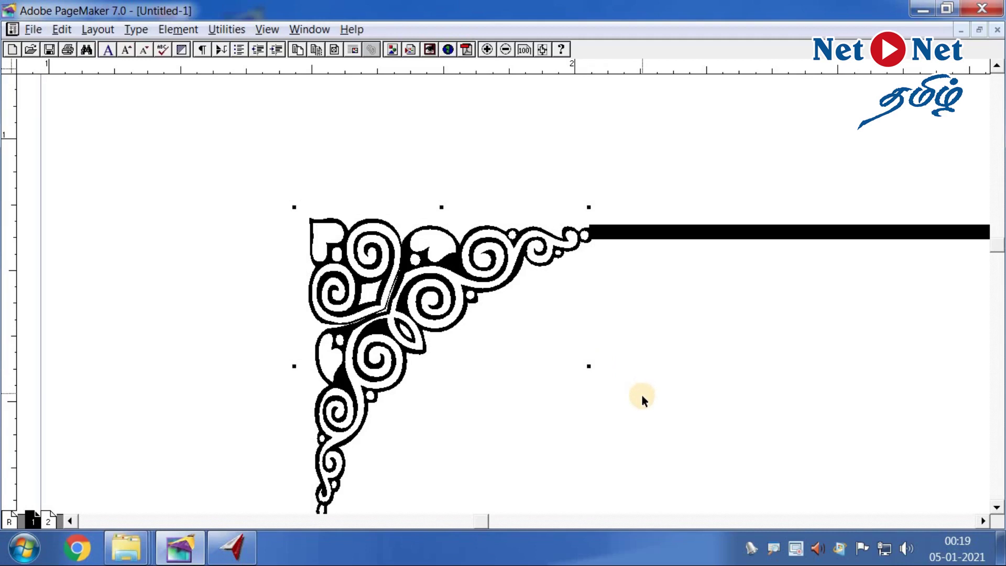
Shorten the masking rectangle from its lower edge so the left border line meets the ornament's lower tip
left_click(997, 507)
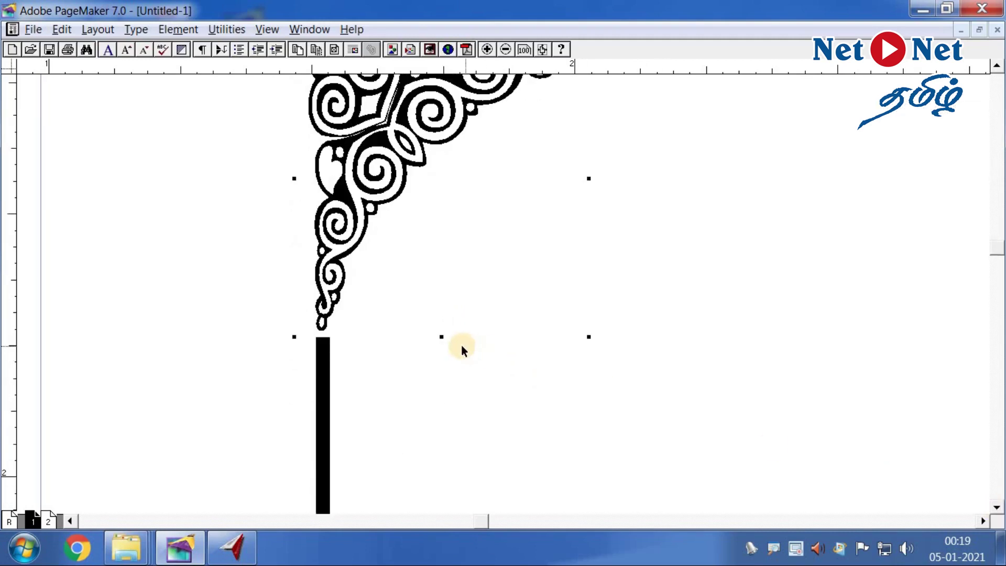
left_click_drag(442, 335, 442, 326)
left_click(997, 66)
left_click(996, 66)
Set the border rectangle's custom stroke weight to 1.5 points
left_click(710, 171)
left_click(775, 174)
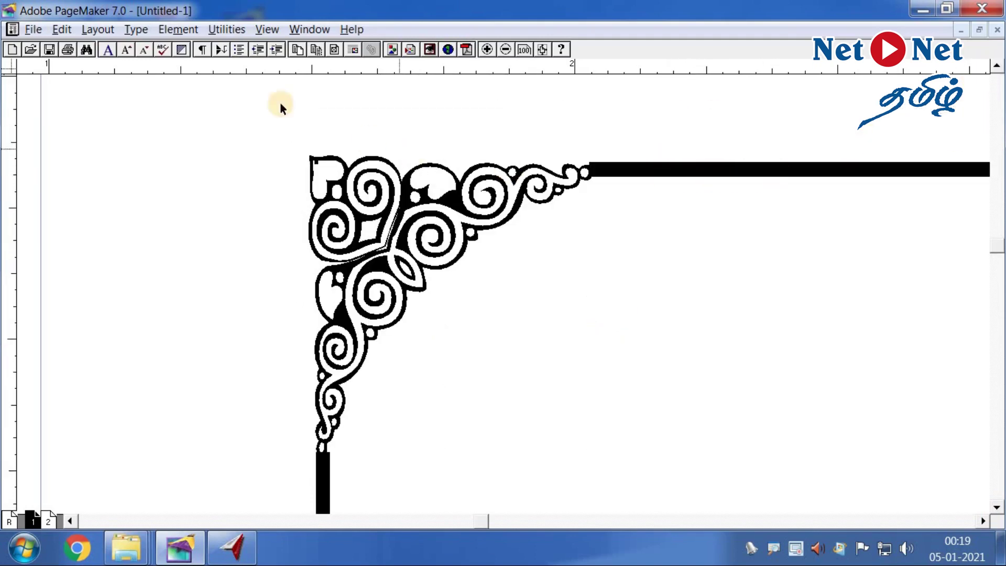
left_click(179, 31)
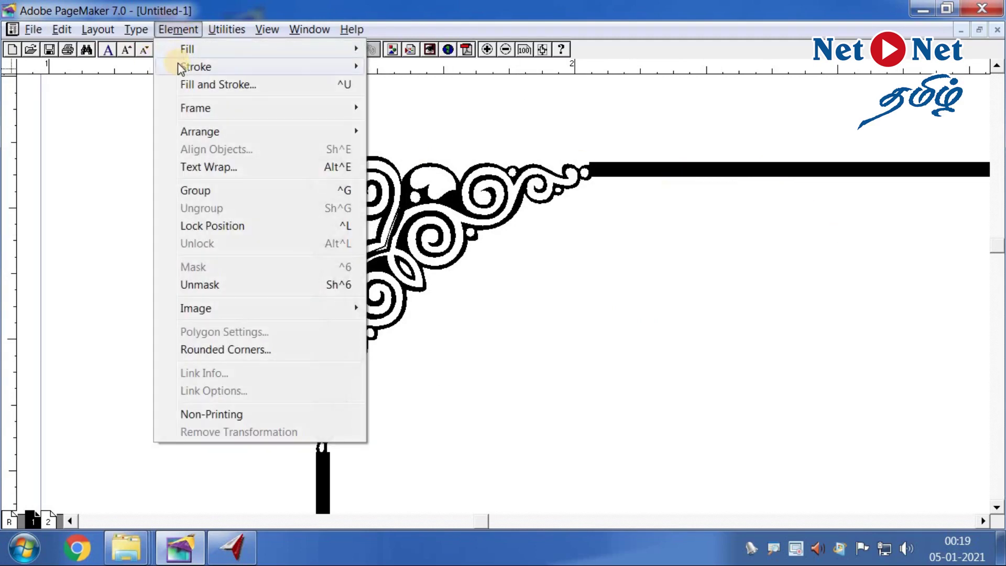
mouse_move(181, 65)
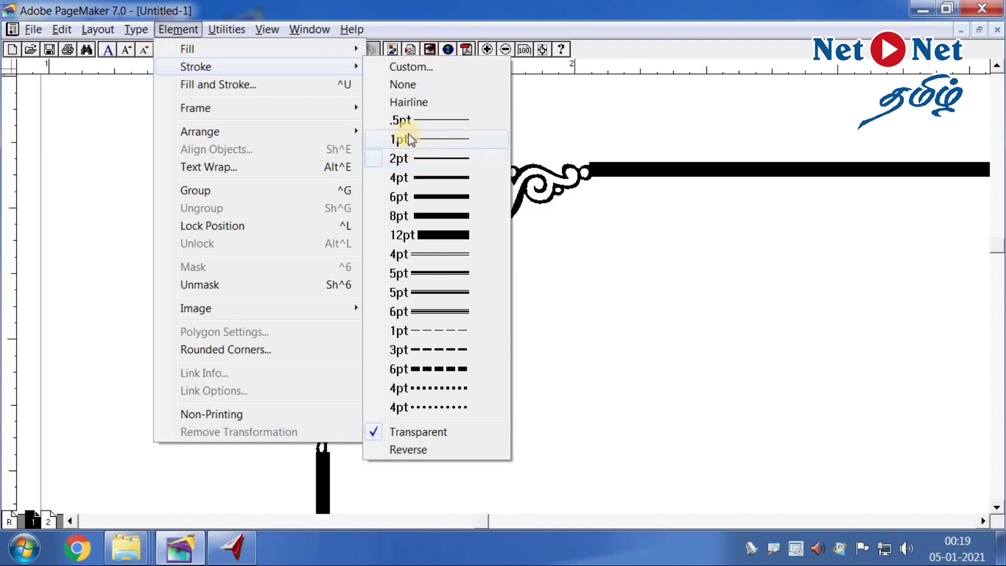
left_click(411, 68)
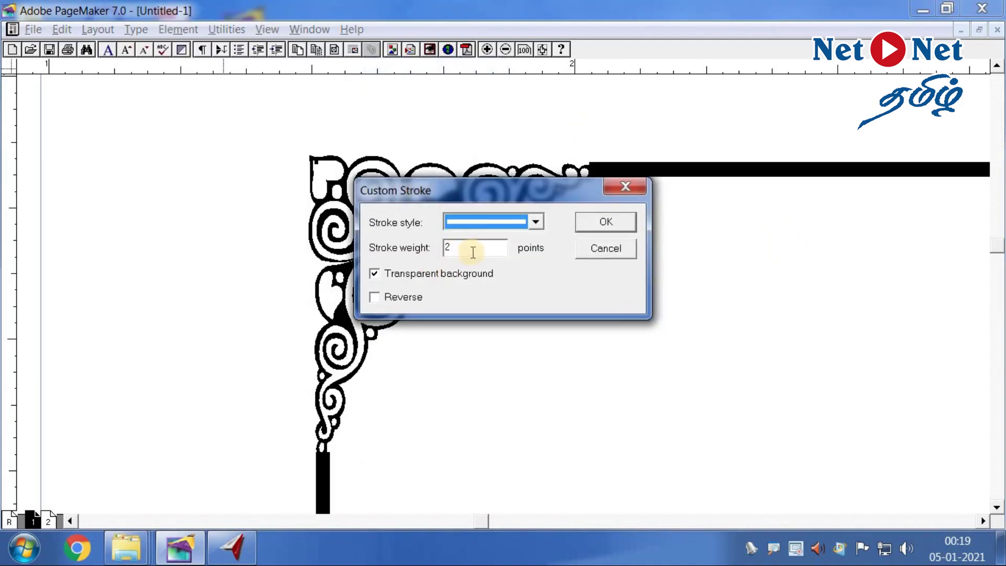
key("Tab")
type("1.5")
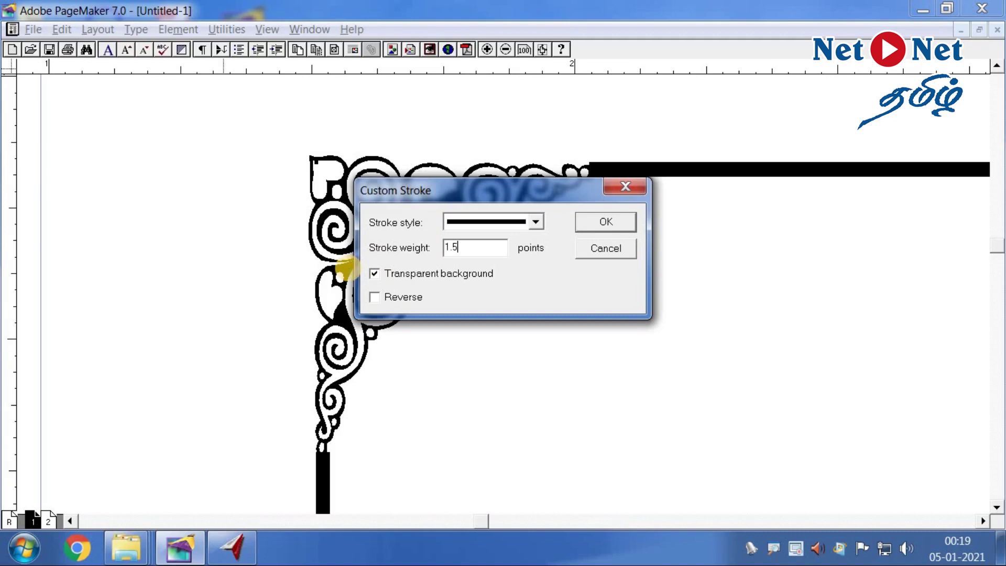
key("Return")
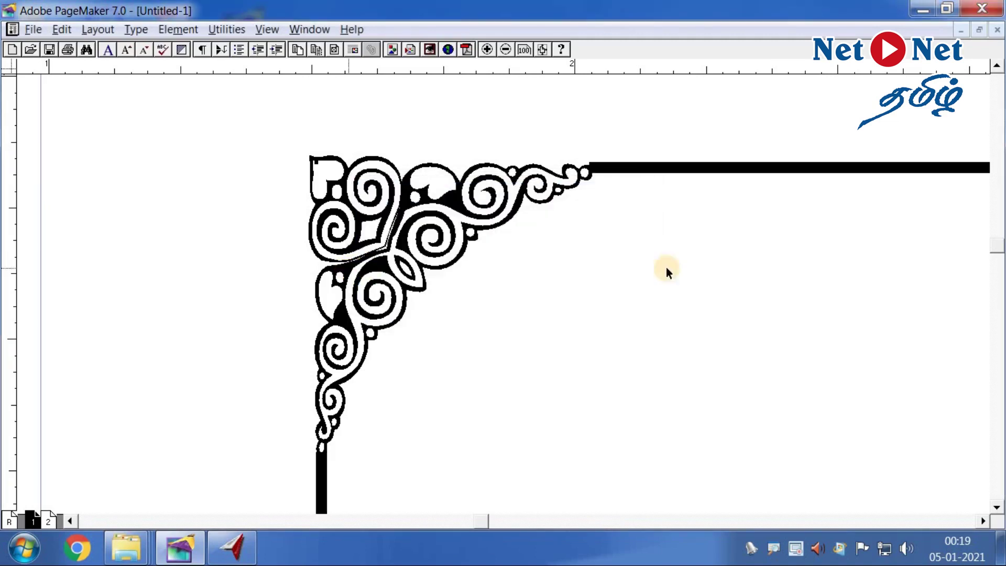
Nudge the ornament up so its right tip lines up with the top border line, and select the masking rectangle
right_click(504, 225)
key("Escape")
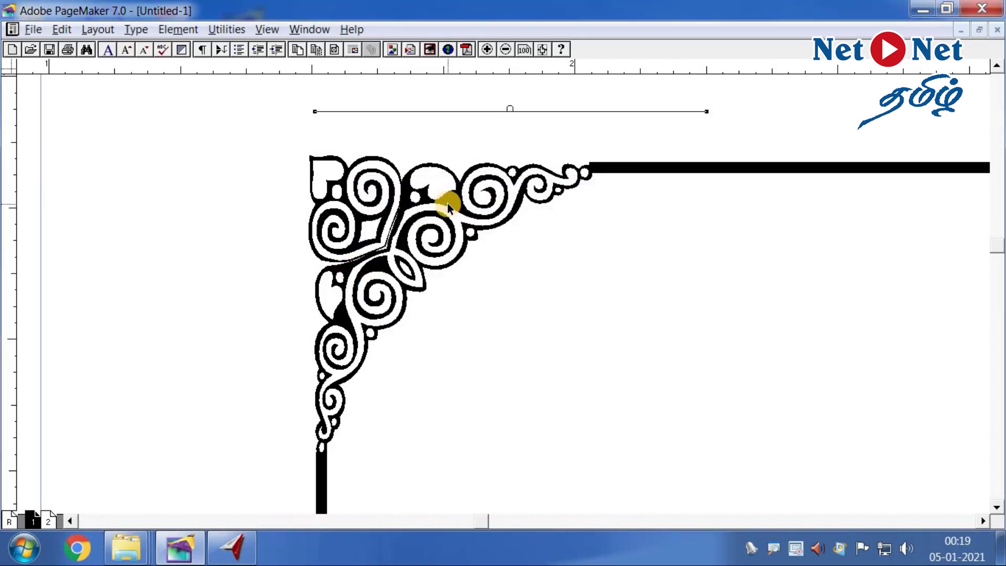
key("Up")
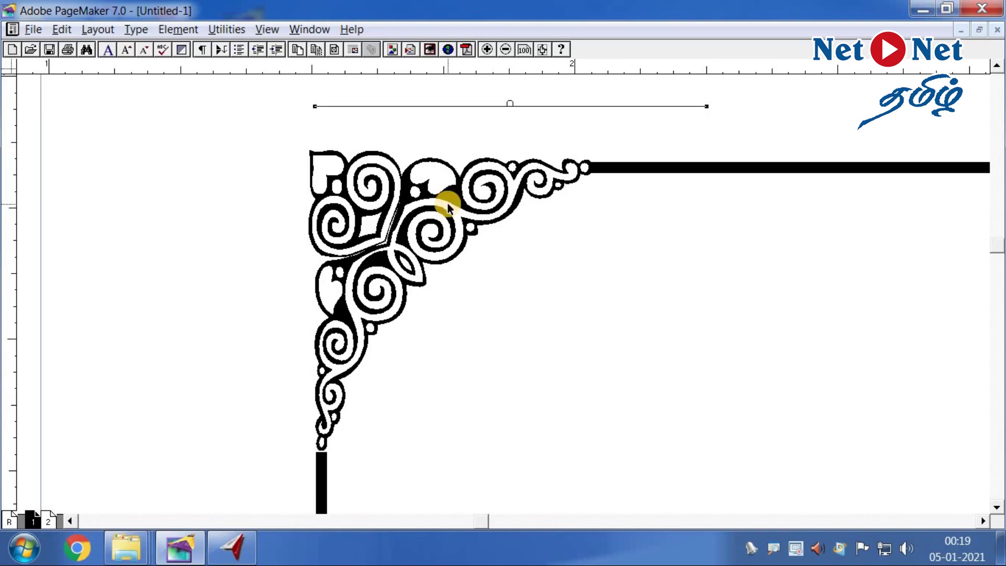
left_click(331, 434)
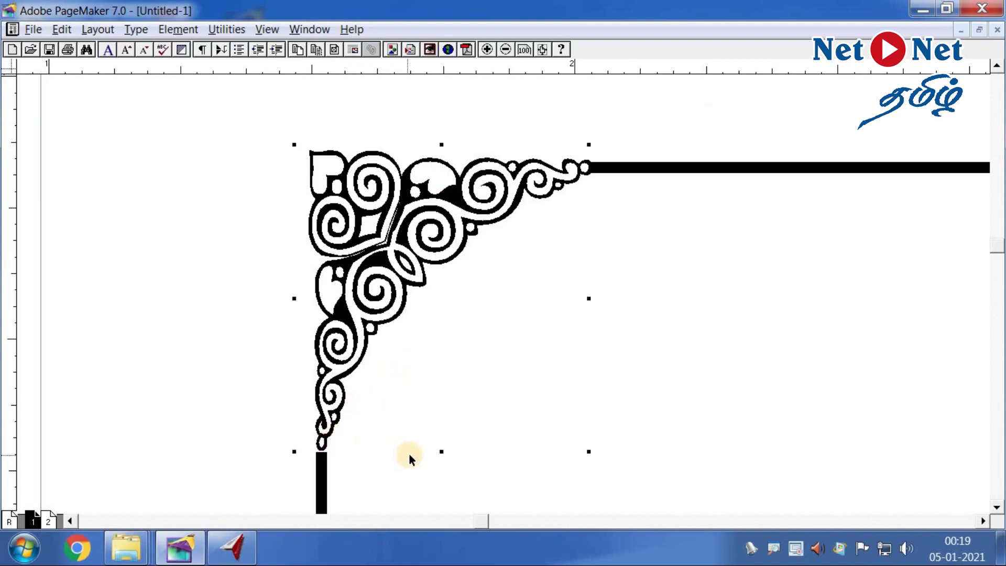
Trim the masking rectangle slightly at its lower edge to close the gap between the ornament's lower tip and the left border line
left_click(238, 350)
key("Tab")
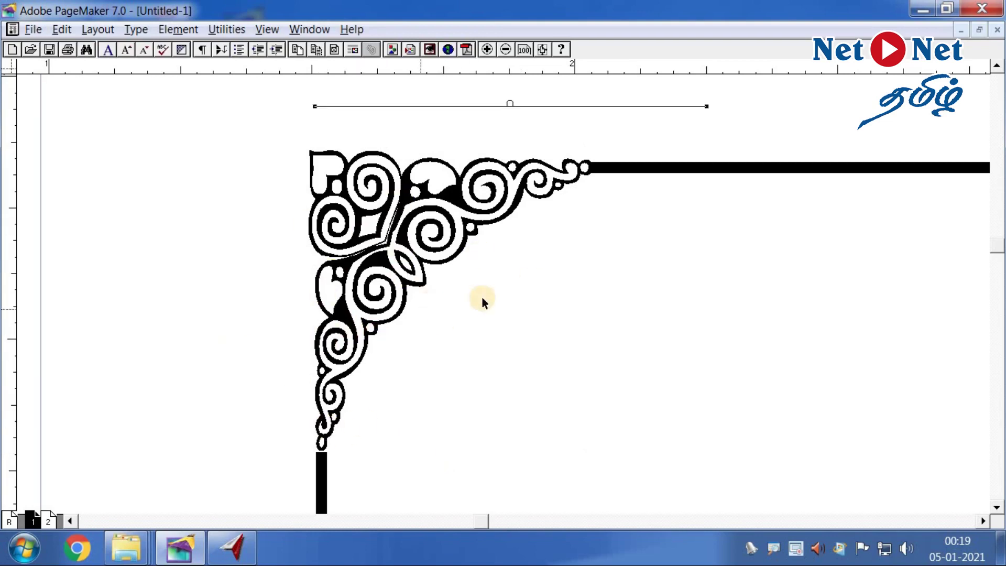
left_click(366, 376)
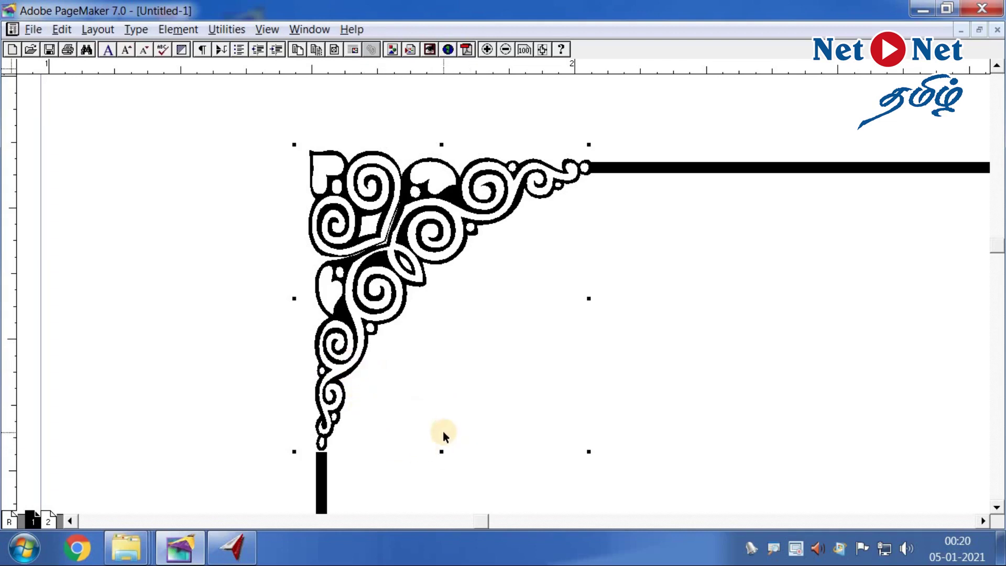
left_click_drag(441, 451, 442, 446)
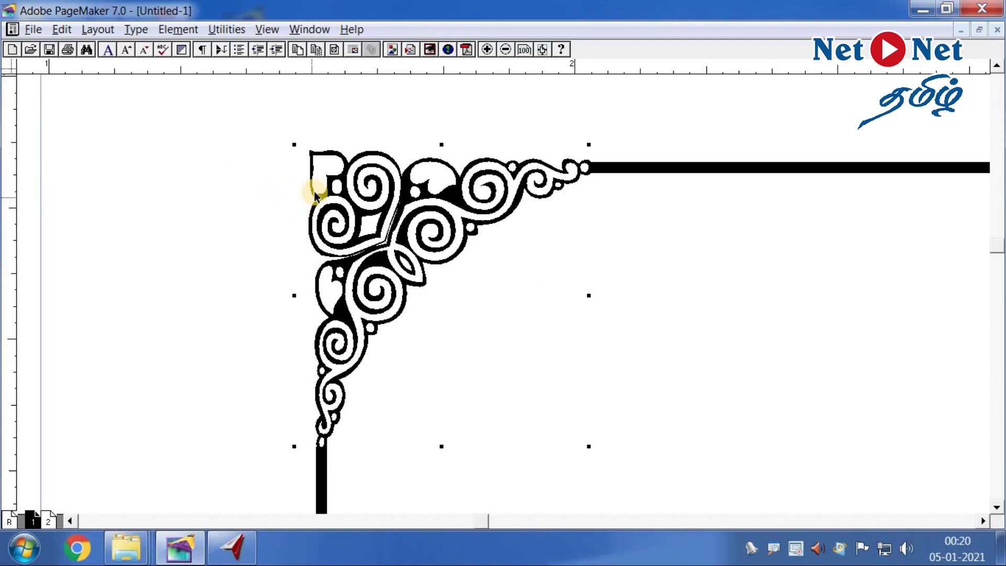
left_click(127, 144)
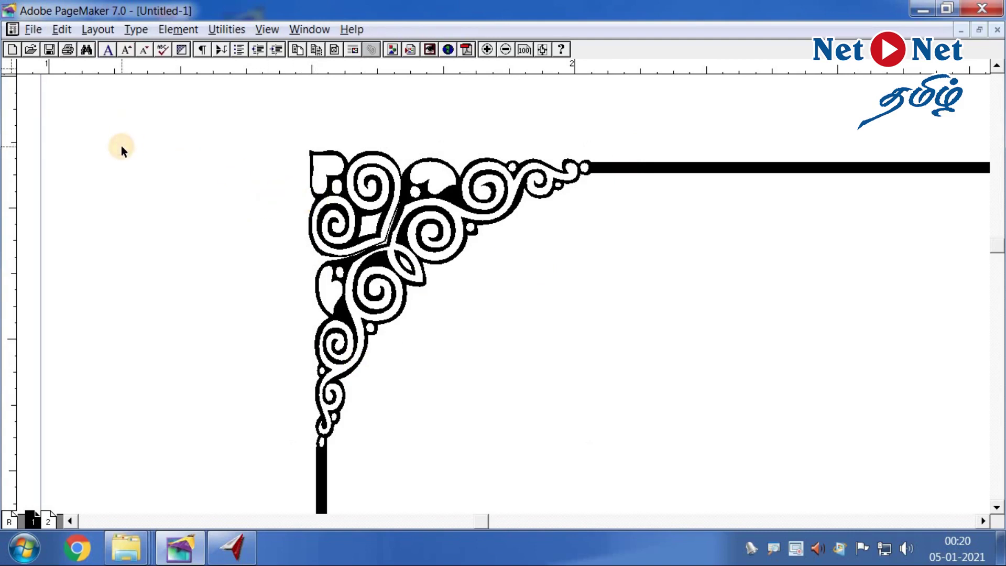
Enlarge the corner ornament's Ka Clip 13 character to 73 points
key("ctrl+minus")
key("ctrl+minus")
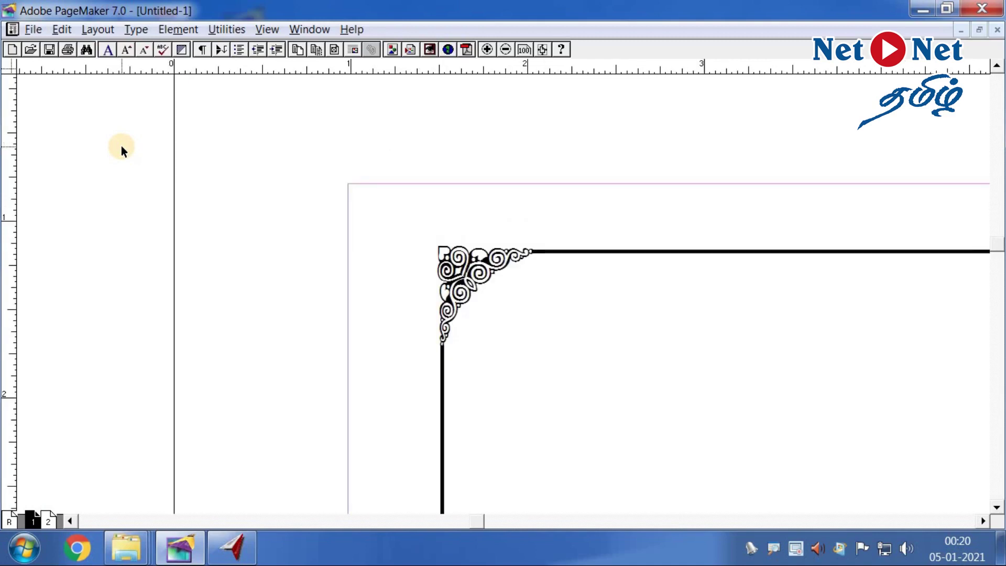
key("ctrl+minus")
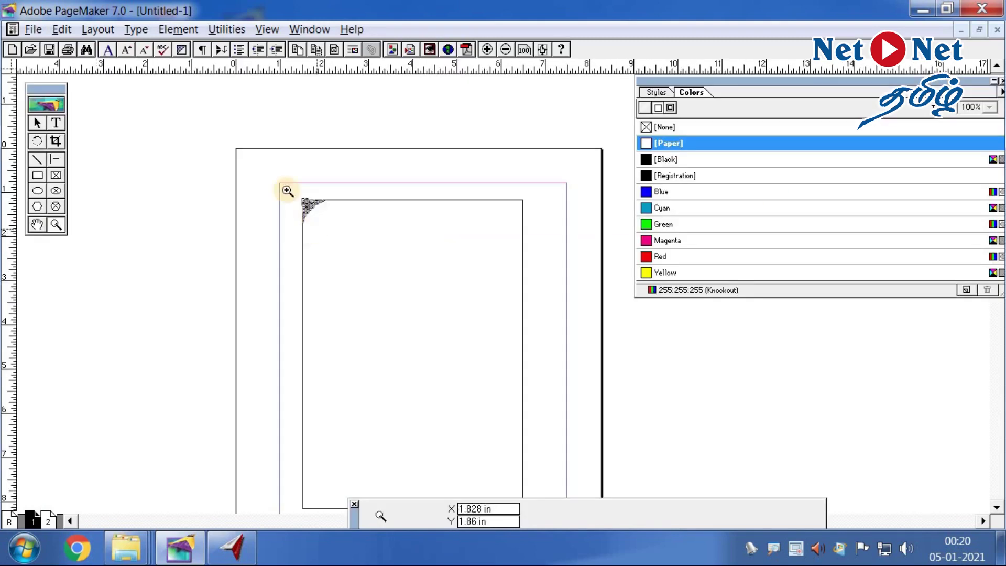
left_click_drag(267, 160, 508, 309)
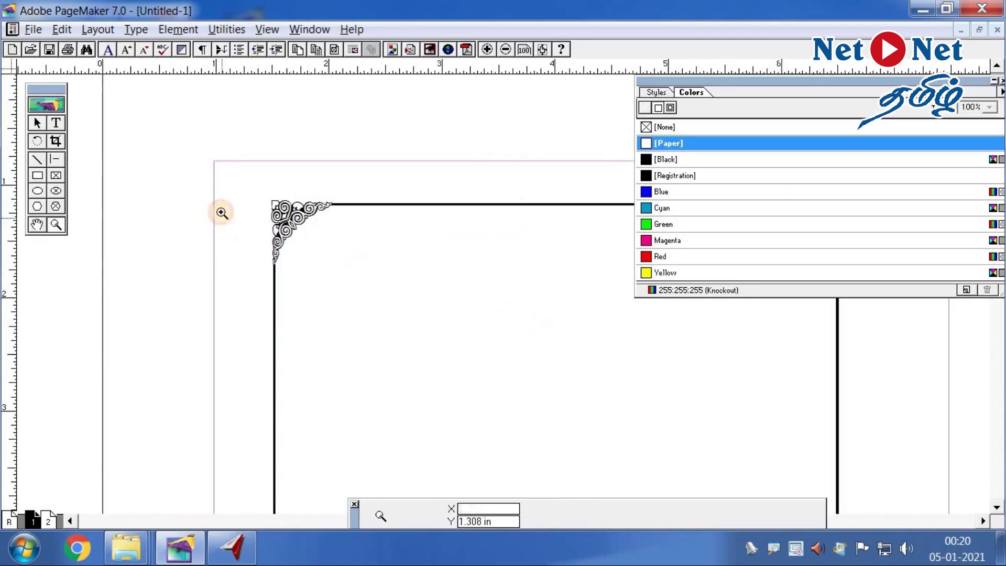
left_click(511, 386)
left_click(377, 238)
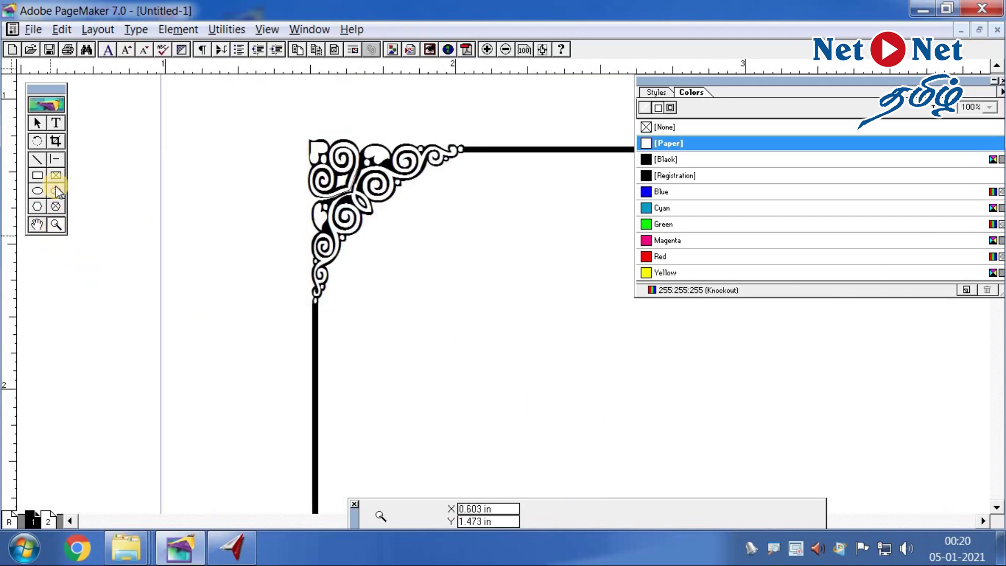
left_click(56, 123)
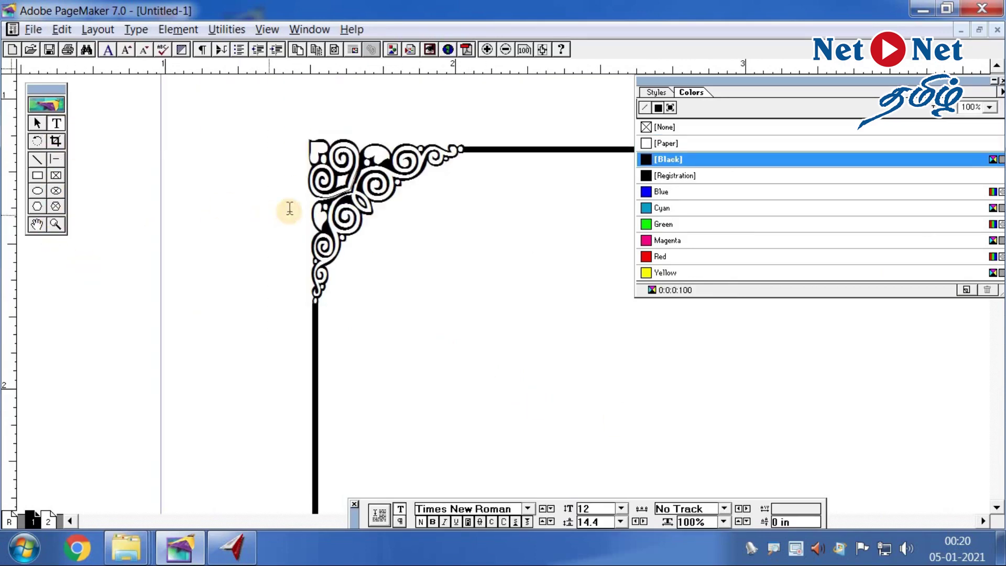
double_click(398, 226)
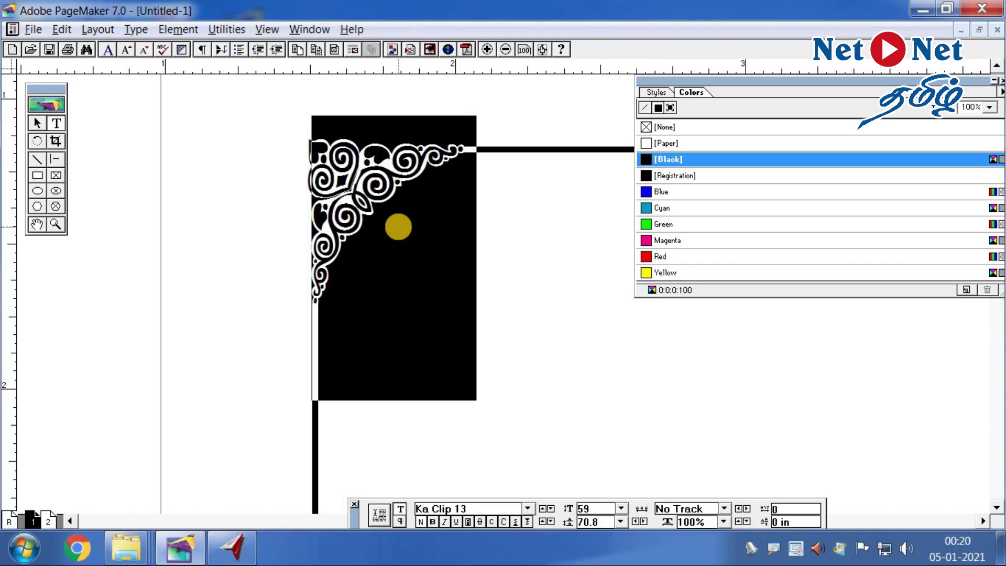
key("ctrl+shift+period")
key("ctrl+shift+period")
key("ctrl+shift+period")
key("ctrl+shift+period")
key("ctrl+shift+period")
key("ctrl+shift+period")
key("ctrl+shift+period")
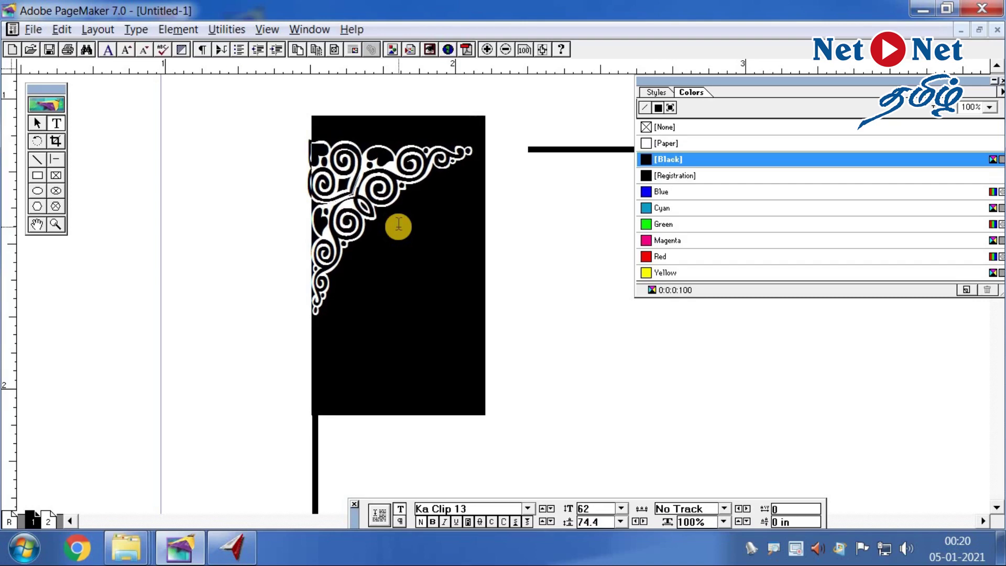
key("ctrl+shift+period")
key("ctrl+shift+period")
key("ctrl+shift+period")
key("ctrl+shift+period")
key("ctrl+shift+period")
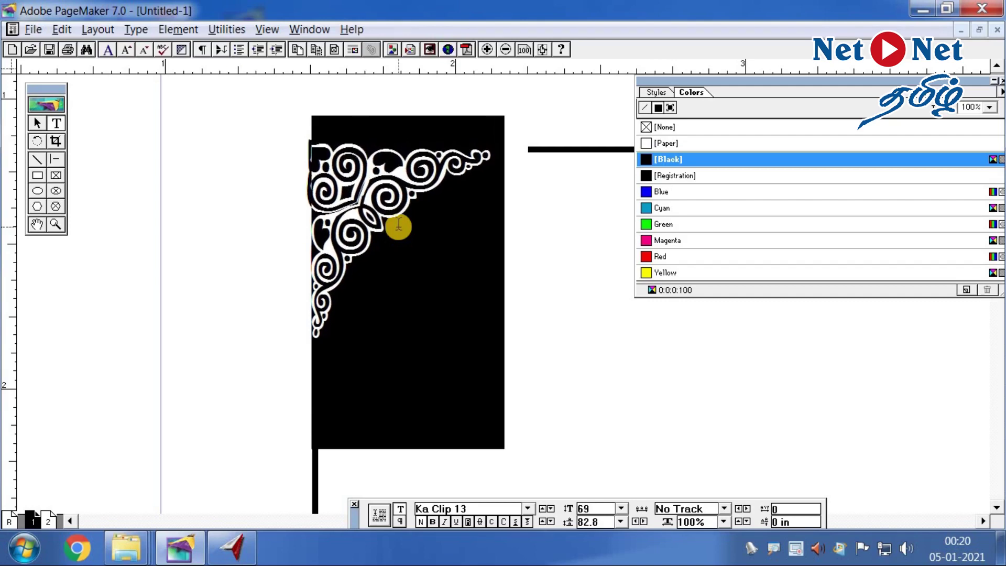
key("ctrl+shift+period")
key("ctrl+shift+period")
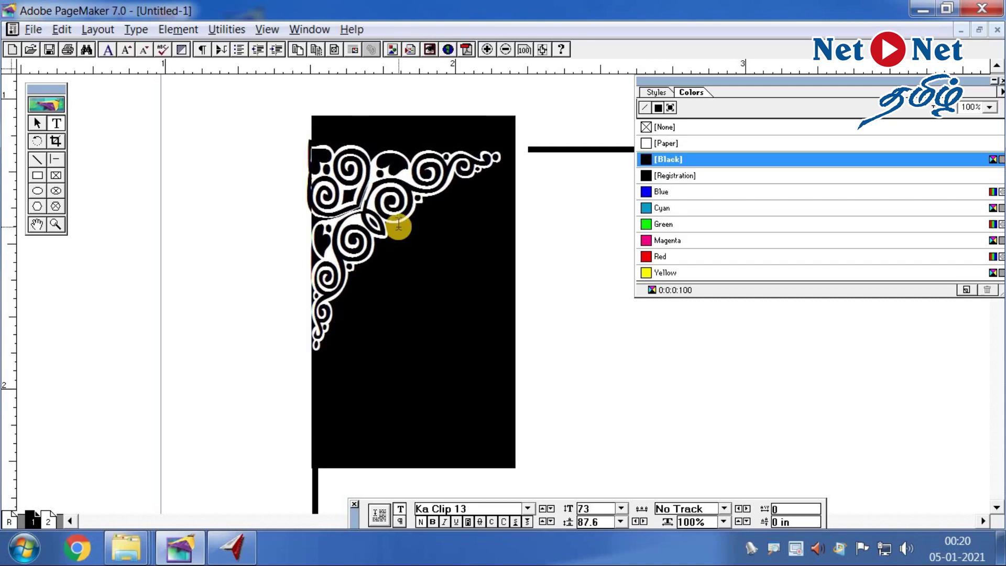
left_click(37, 123)
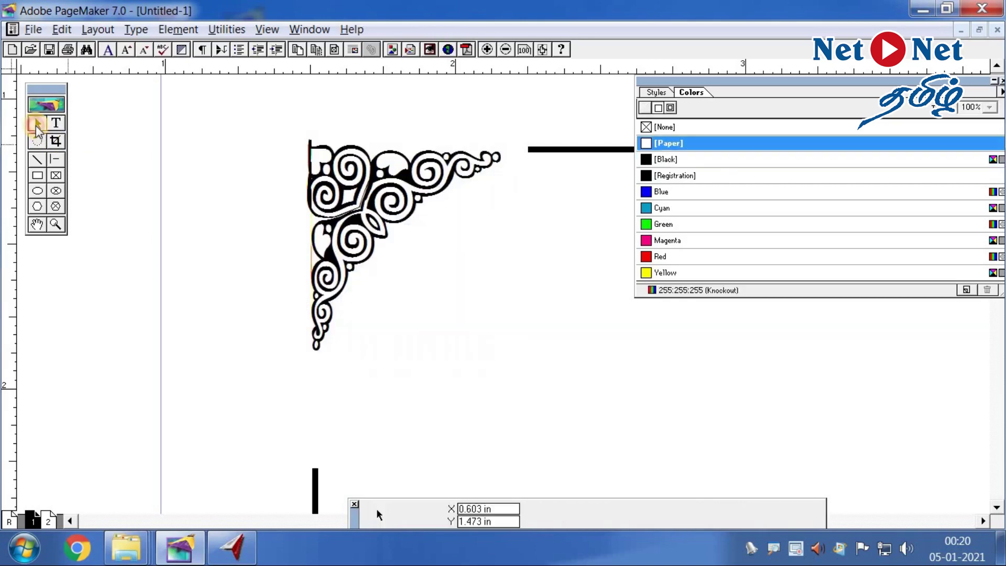
Increase the corner ornament's font size further to 93 points
key("ctrl+1")
key("ctrl+0")
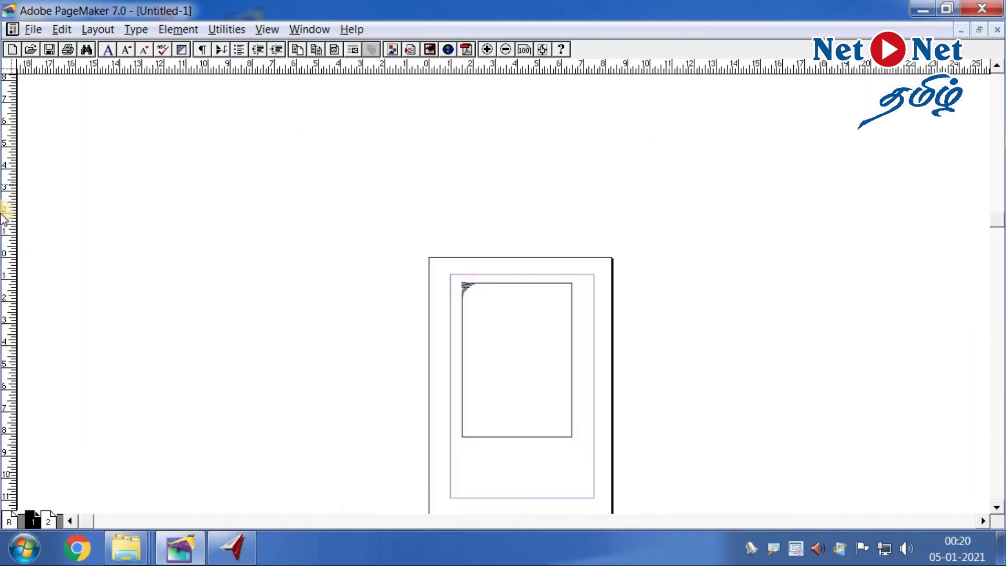
left_click(55, 224)
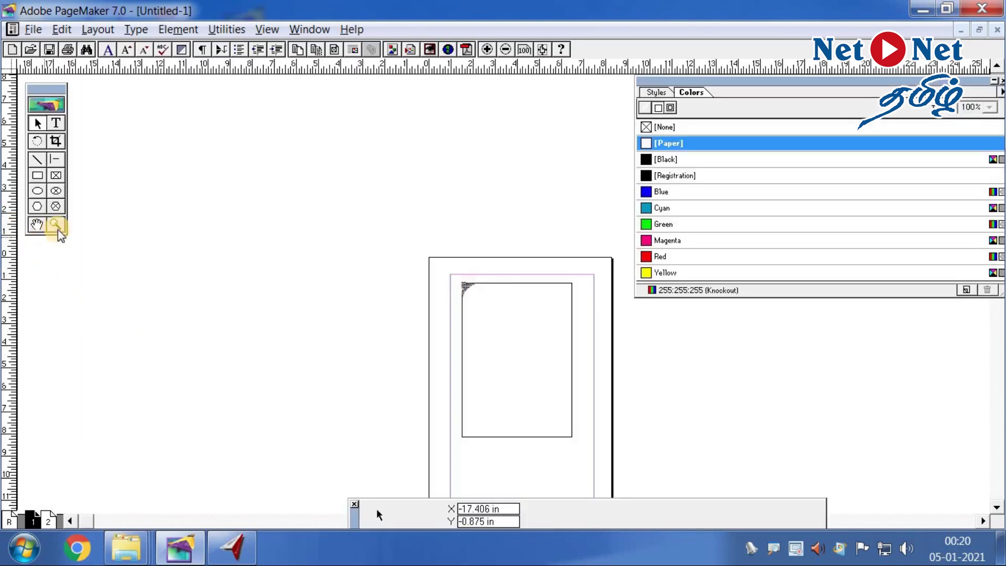
left_click_drag(463, 283, 541, 353)
left_click(463, 291)
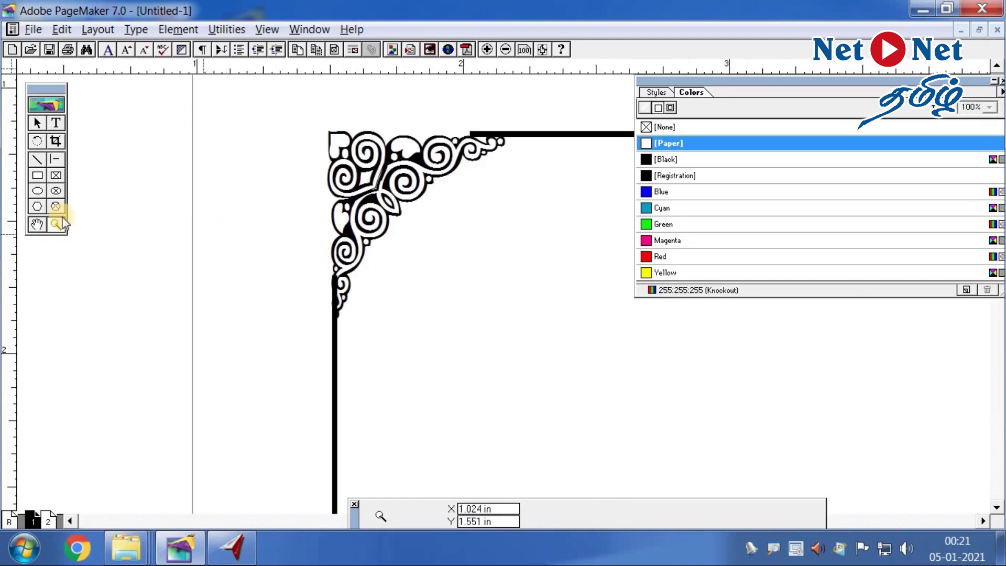
left_click(56, 123)
double_click(369, 212)
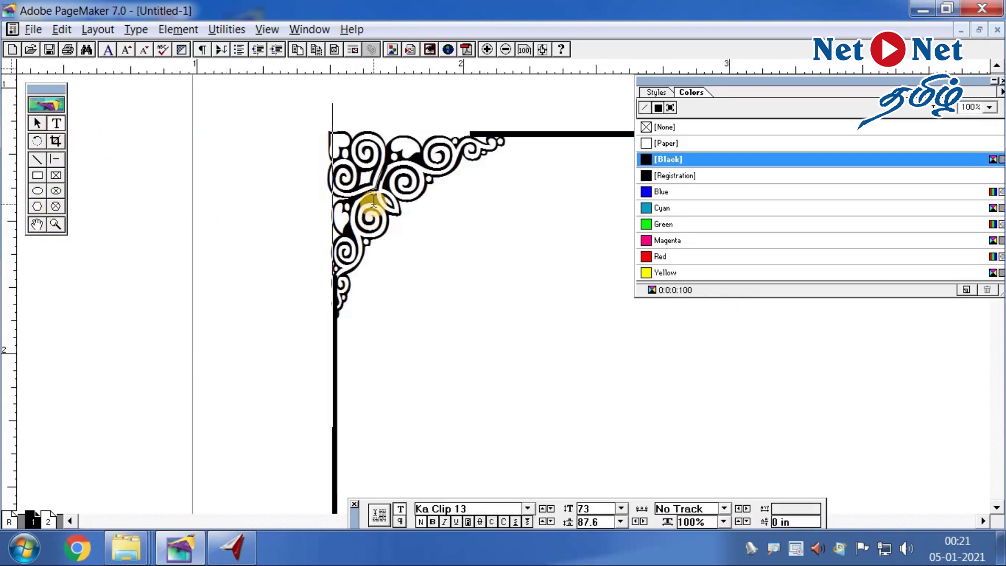
key("ctrl+alt+shift+period")
key("ctrl+alt+shift+period")
key("ctrl+alt+shift+period")
key("ctrl+alt+shift+period")
key("ctrl+alt+shift+period")
key("ctrl+alt+shift+period")
key("ctrl+alt+shift+period")
key("ctrl+alt+shift+period")
key("ctrl+alt+shift+period")
key("ctrl+alt+shift+period")
key("ctrl+alt+shift+period")
key("ctrl+alt+shift+period")
key("ctrl+alt+shift+period")
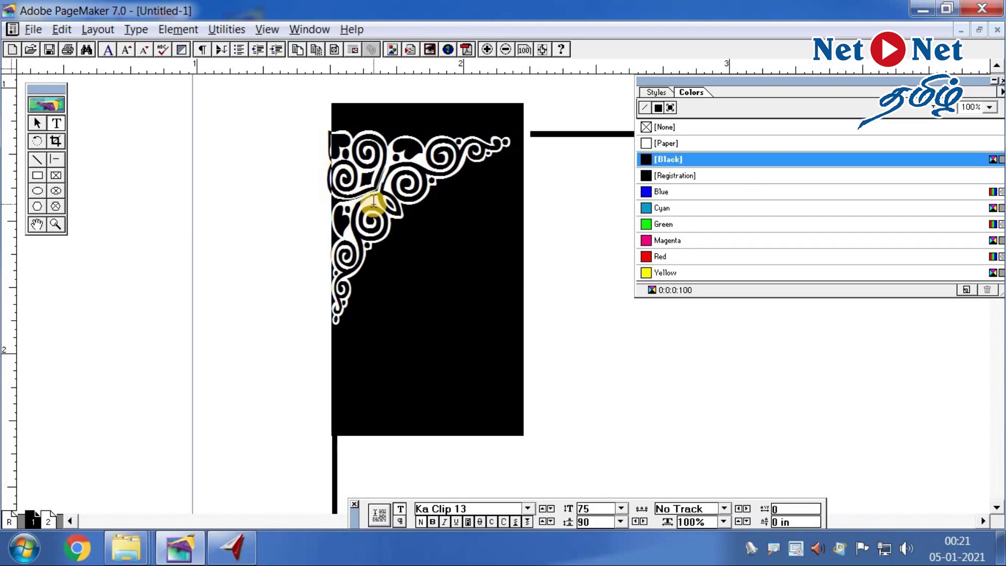
key("ctrl+alt+shift+period")
key("ctrl+alt+shift+period")
key("ctrl+alt+shift+period")
key("ctrl+alt+shift+period")
key("ctrl+alt+shift+period")
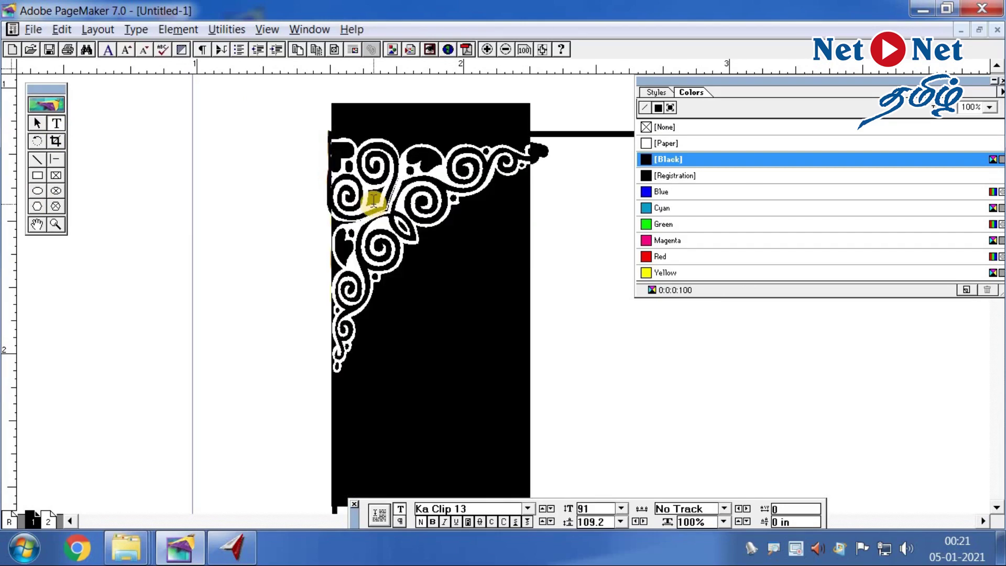
key("ctrl+alt+shift+period")
key("ctrl+alt+shift+period")
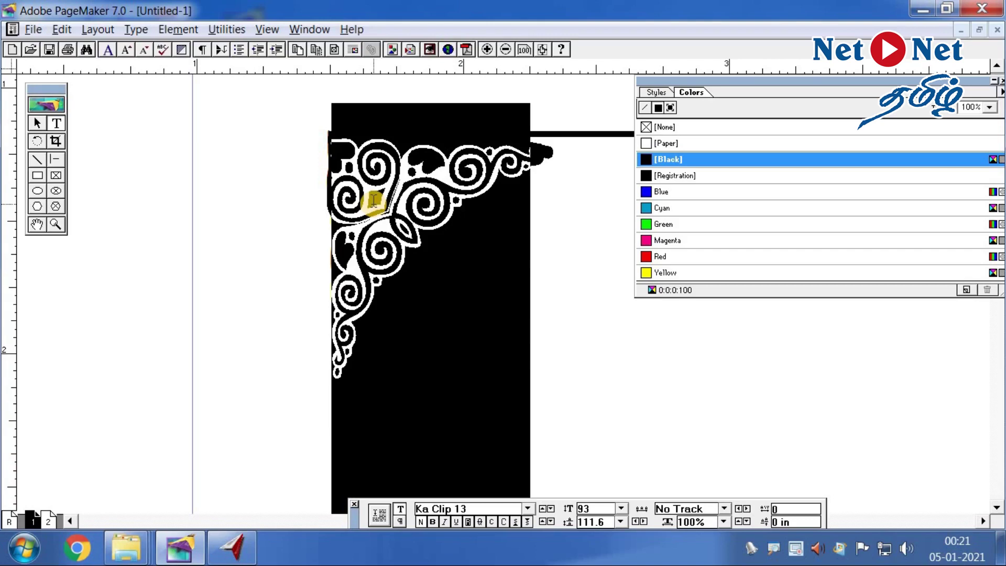
left_click(37, 122)
Nudge the enlarged ornament up and slightly left so its two tips sit on the top and left border lines
key("Tab")
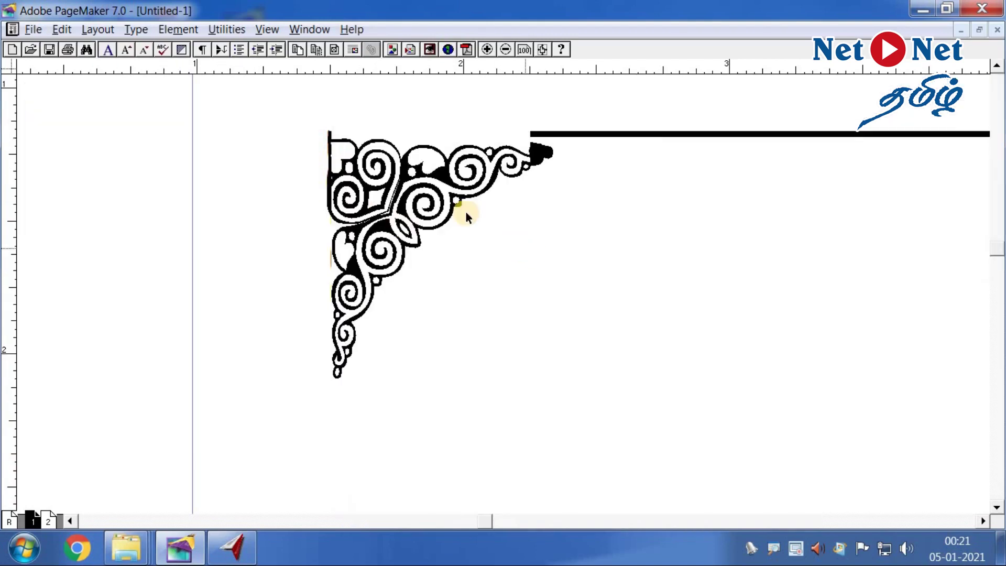
right_click(411, 199)
left_click(349, 224)
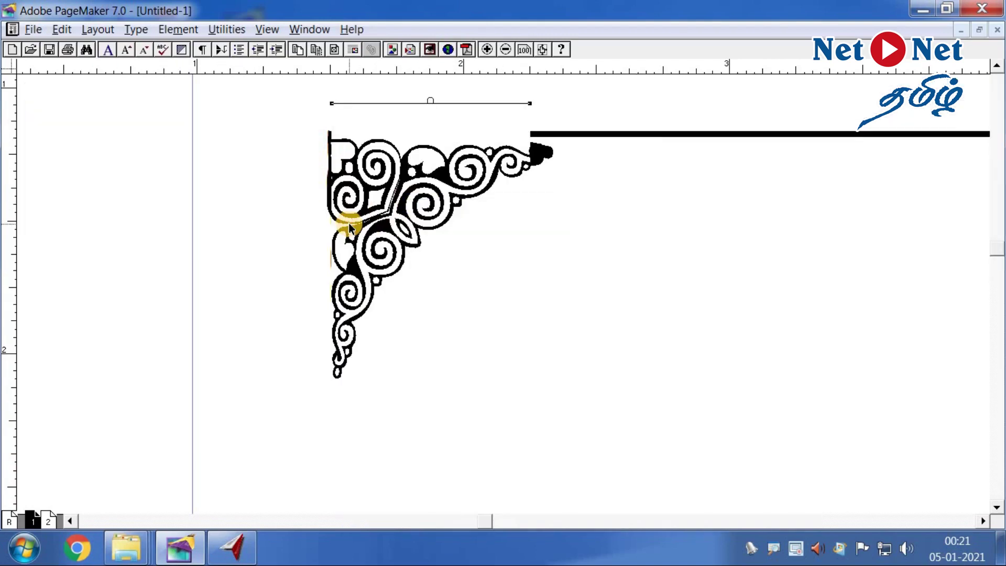
key("ctrl+minus")
key("ctrl+minus")
key("ctrl+minus")
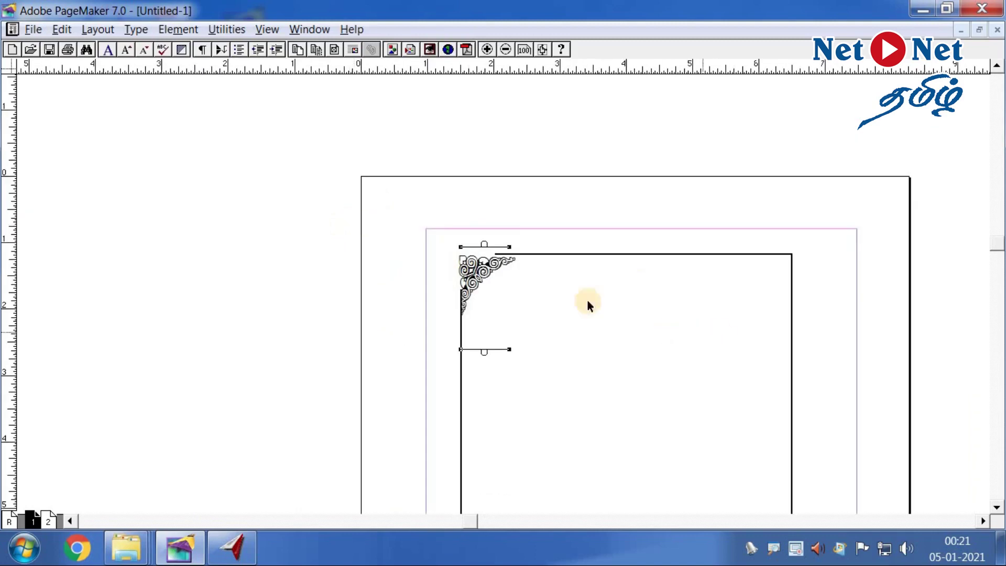
key("Tab")
left_click(56, 225)
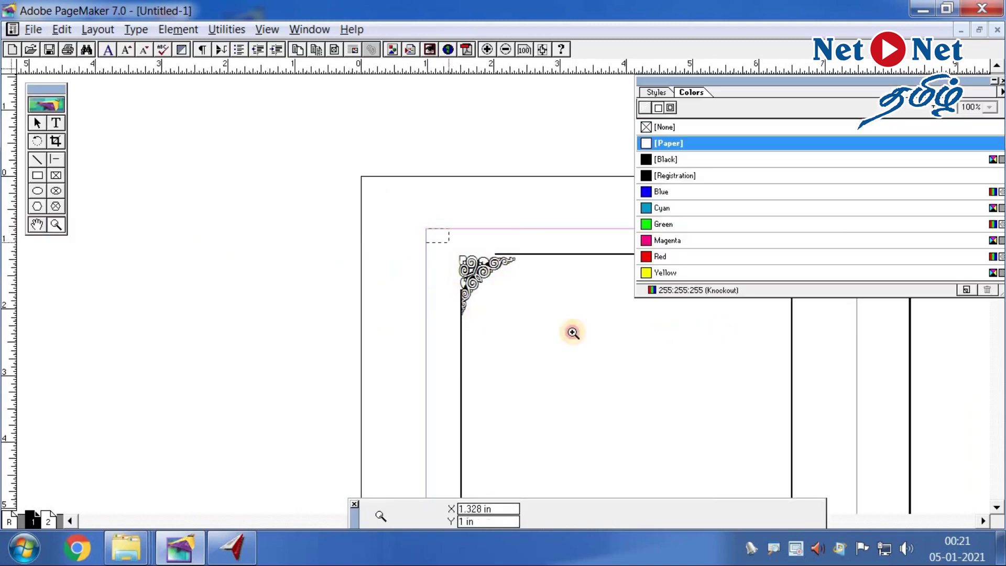
left_click(505, 283)
left_click(37, 122)
left_click(246, 198)
right_click(338, 219)
left_click(333, 225)
key("Up")
key("Up")
key("Up")
key("Up")
key("Up")
key("Up")
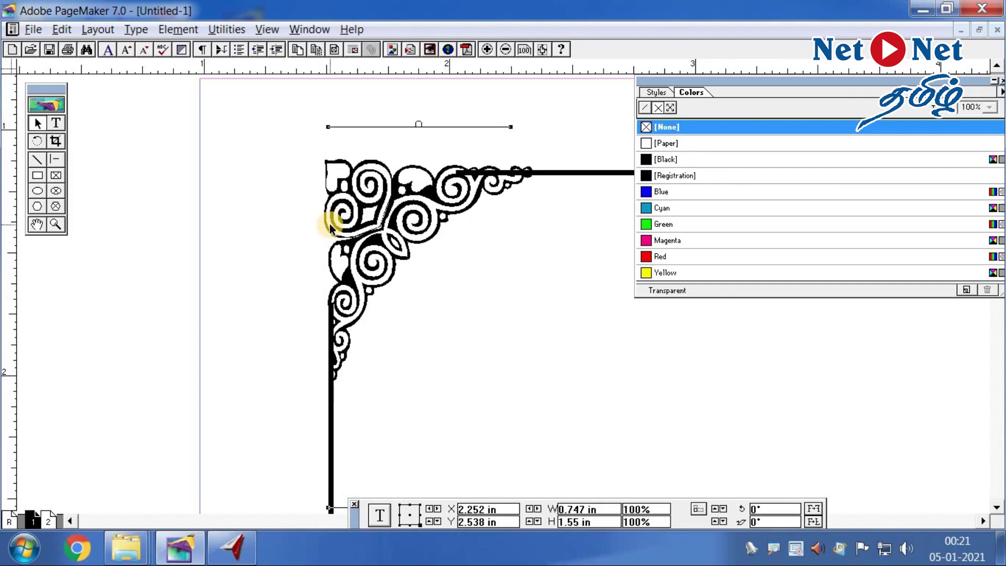
key("Left")
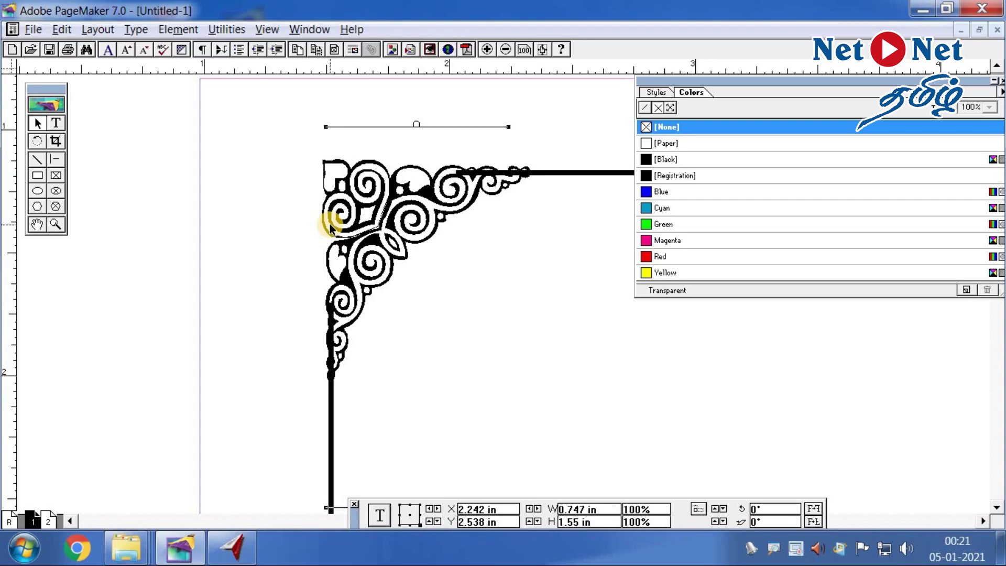
Extend the masking rectangle down and to the right, to about 0.86 × 0.88 in, so the border lines start at the ornament's tips
right_click(331, 256)
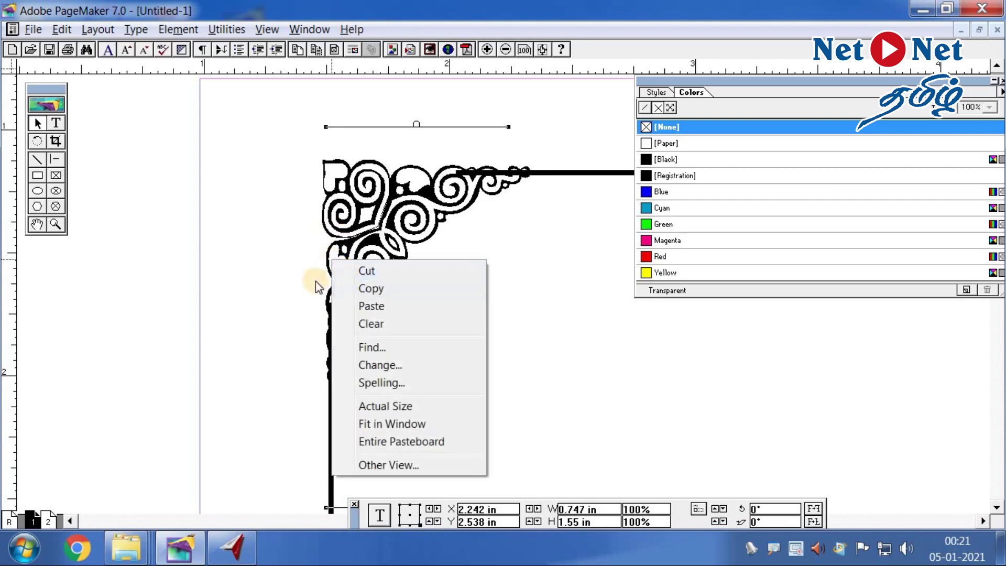
left_click(337, 254)
left_click_drag(386, 303, 391, 376)
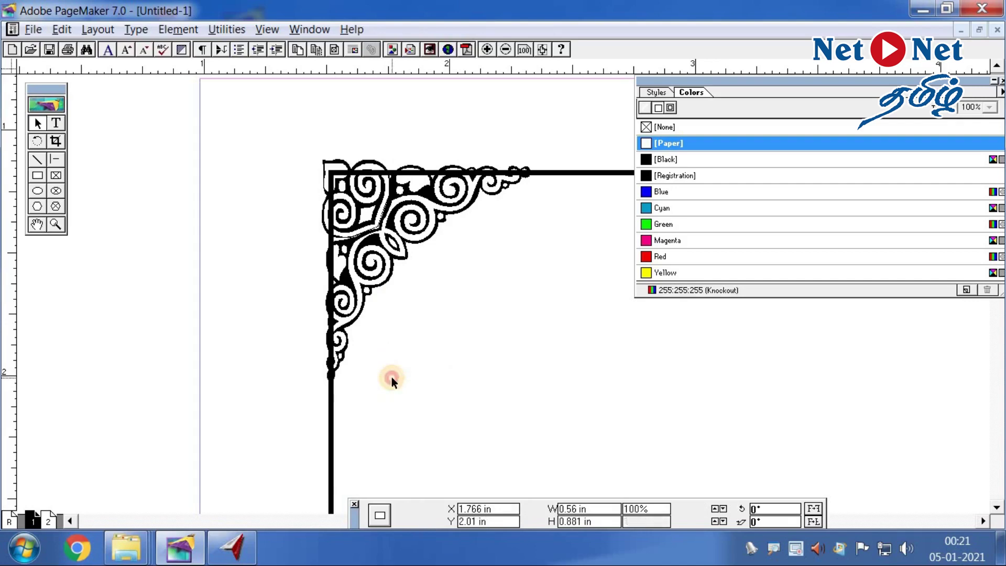
left_click_drag(454, 268, 527, 267)
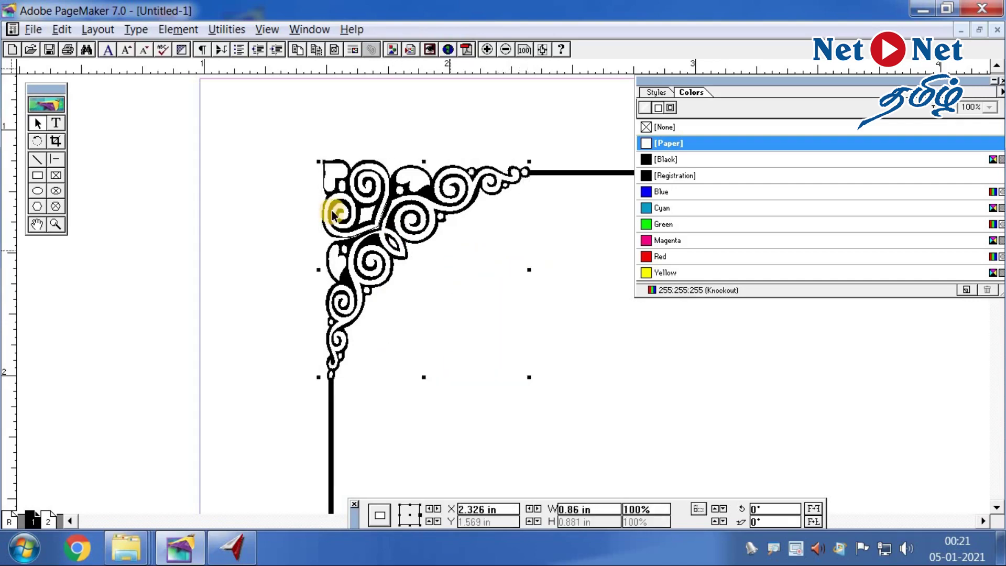
left_click(267, 190)
Inspect the finished corner at several magnifications, checking how the ornament's tips meet the border lines
key("ctrl+minus")
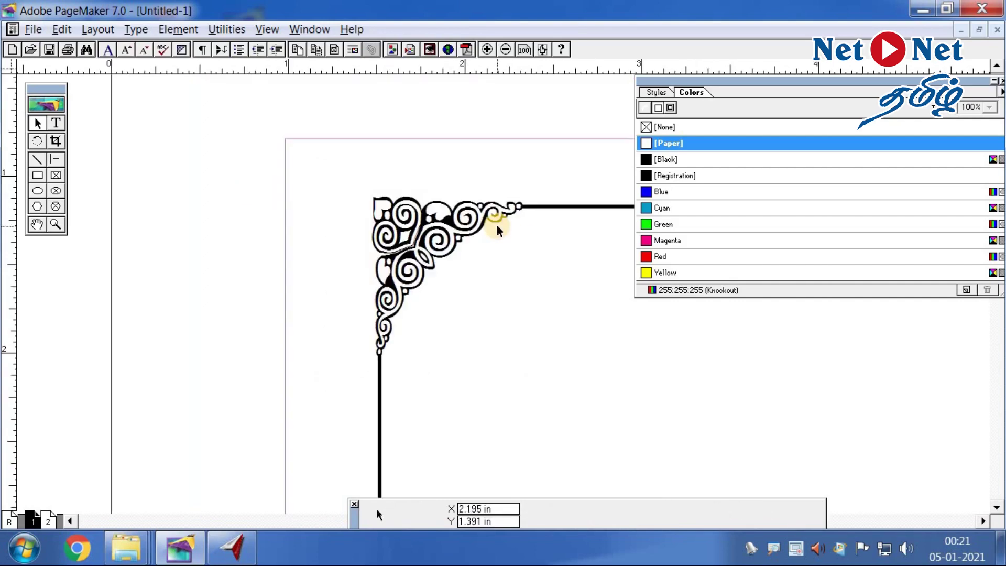
key("ctrl+j")
key("ctrl+apostrophe")
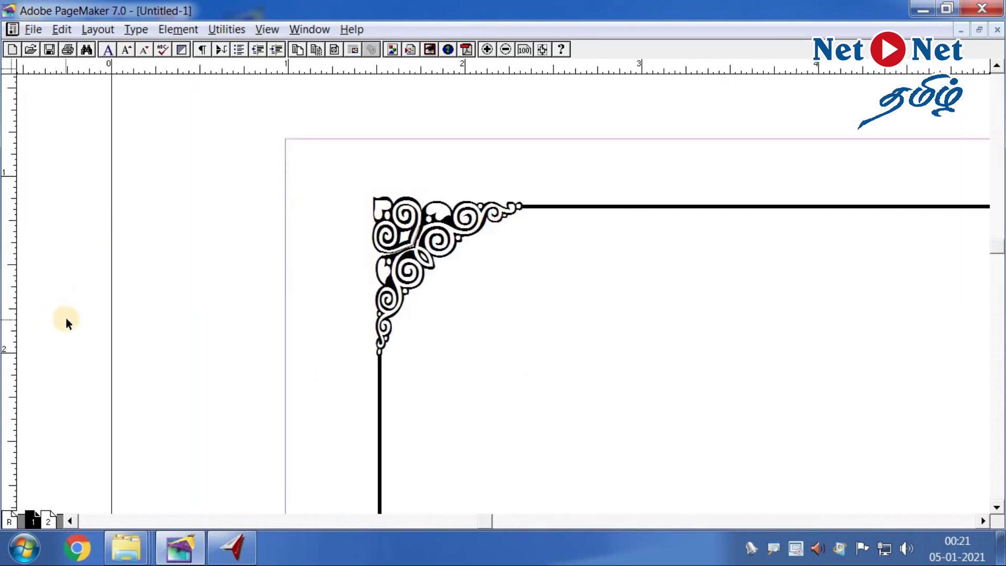
key("Tab")
left_click(56, 224)
left_click(522, 342)
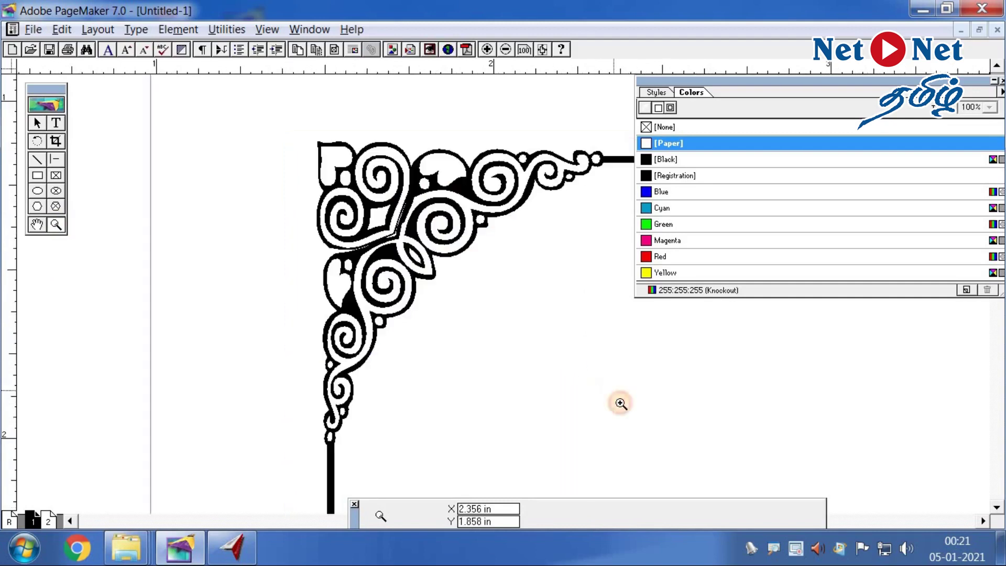
left_click(37, 123)
key("Tab")
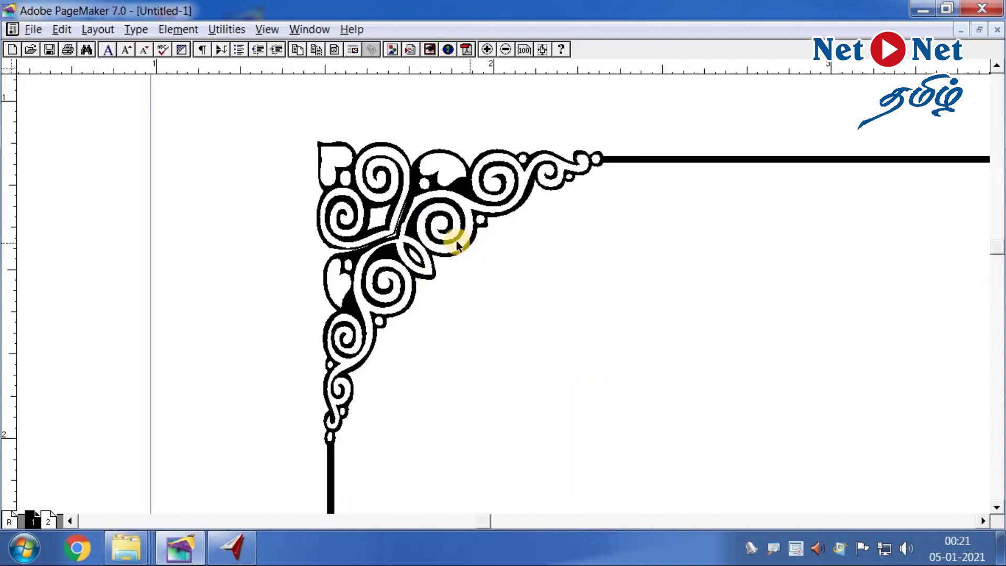
Select the corner ornament together with its masking rectangle and group them
right_click(438, 212)
left_click(326, 210)
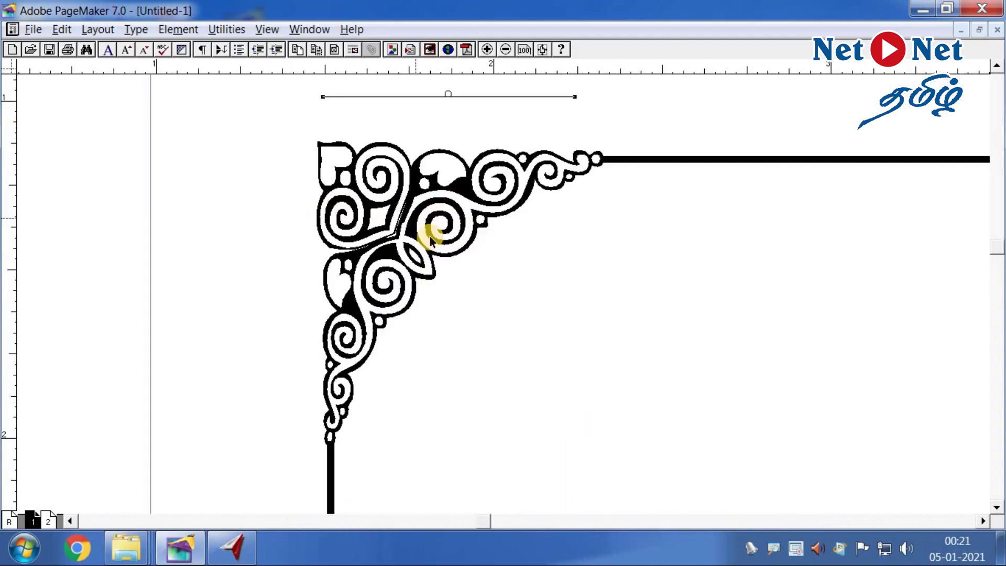
left_click(431, 319)
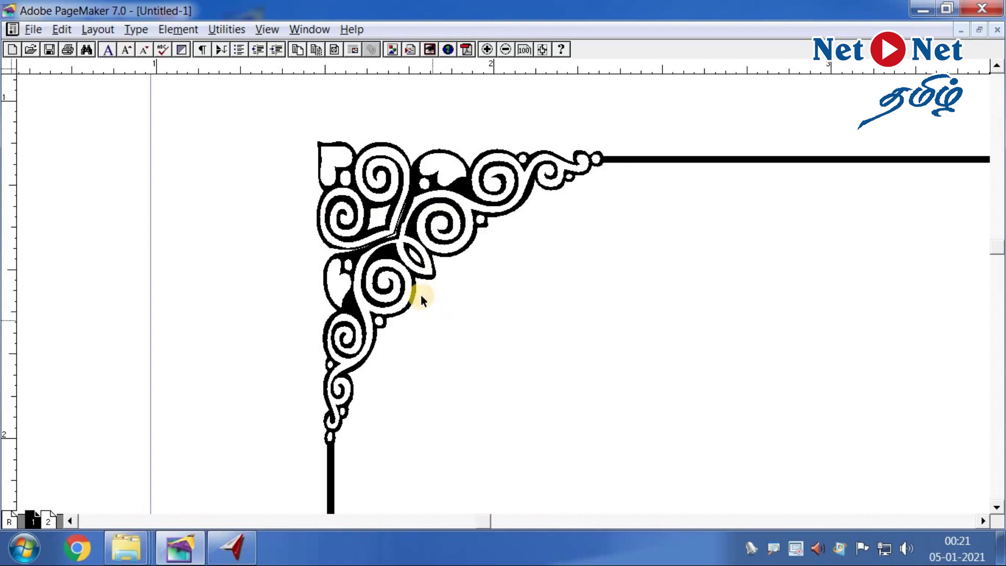
left_click(404, 271)
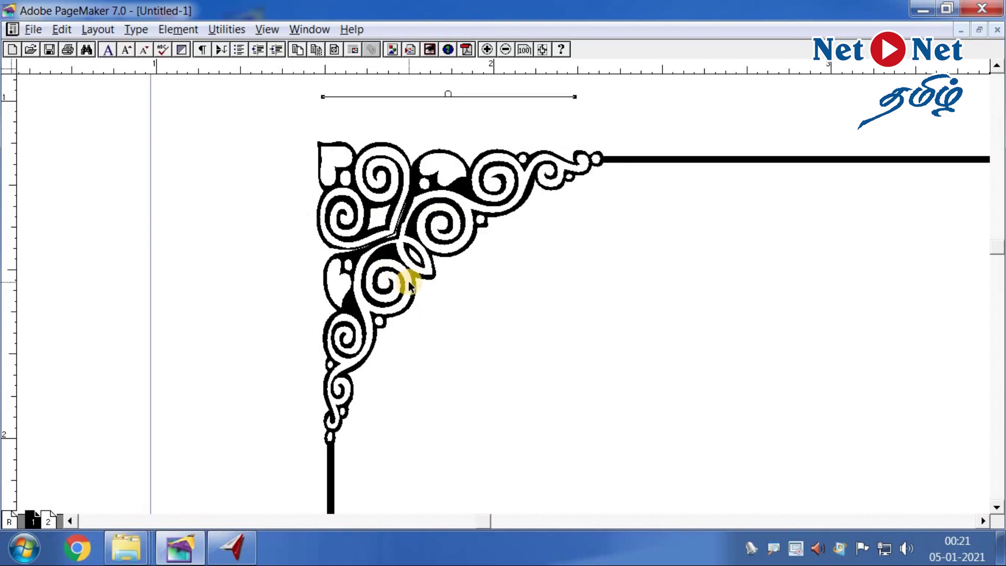
left_click(431, 313)
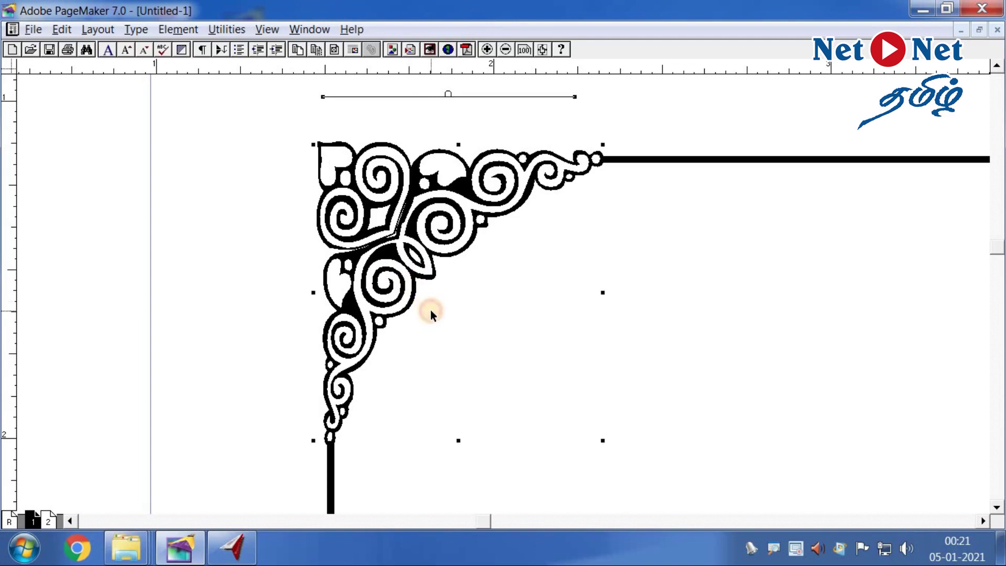
left_click(280, 268)
left_click(383, 259)
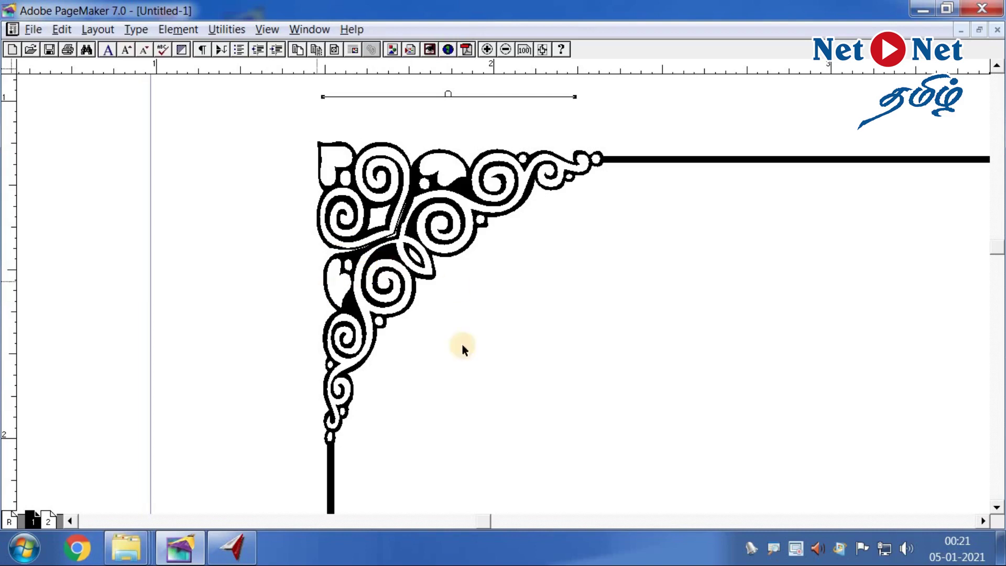
left_click(437, 307)
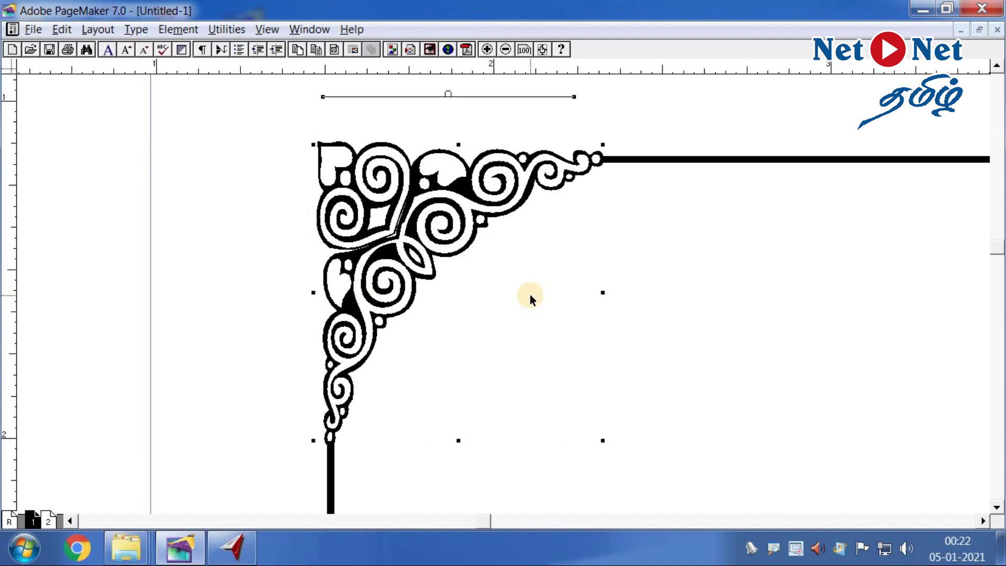
key("ctrl+g")
key("ctrl+0")
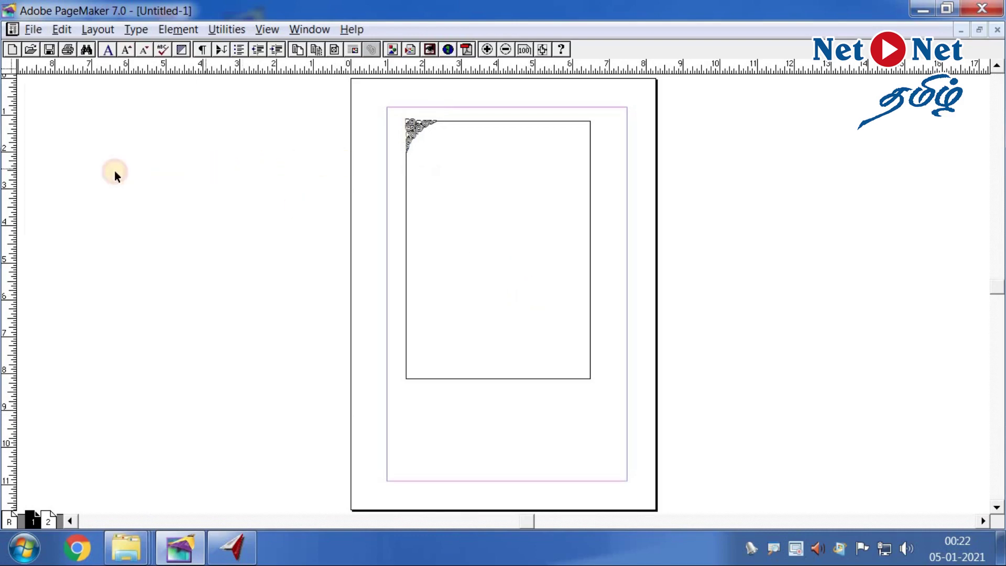
Select the grouped corner ornament and duplicate it in place
key("Tab")
key("ctrl+space")
left_click_drag(411, 122, 605, 237)
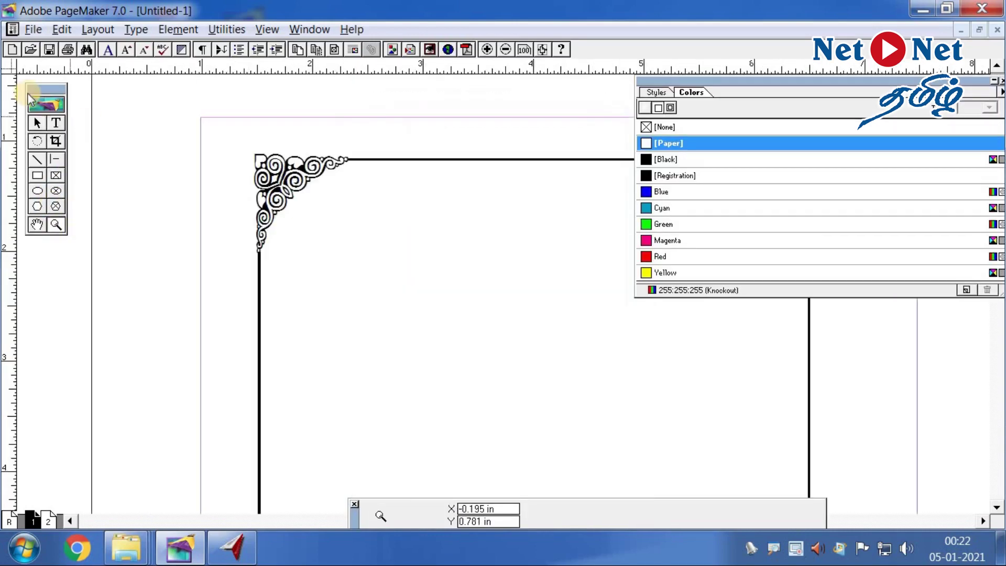
right_click(267, 166)
left_click(300, 202)
left_click(194, 167)
left_click(269, 168)
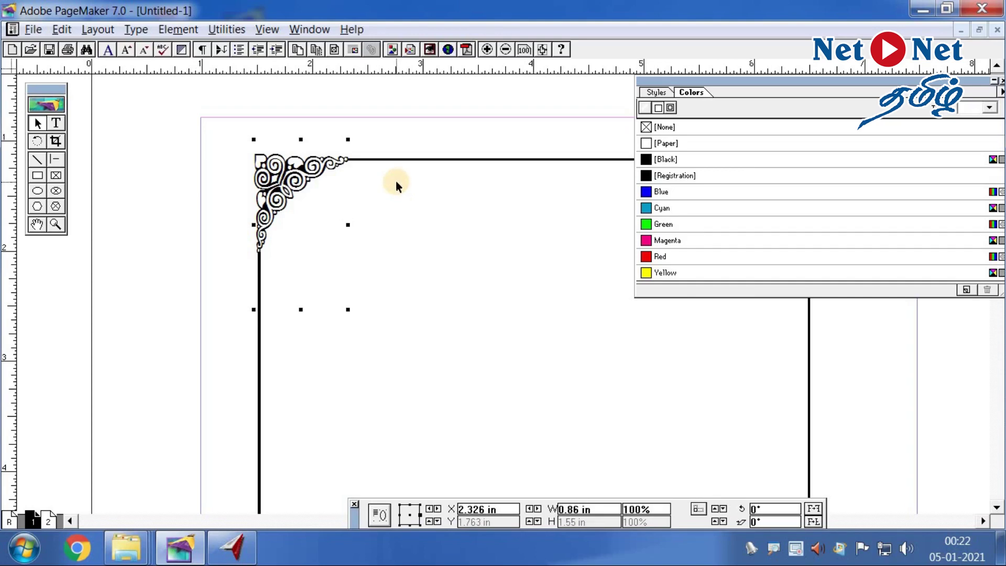
Move the duplicate corner right along the border's top line to X 6.026 in, and close the Colors palette
key("ctrl+Right")
key("ctrl+Right")
key("ctrl+Right")
key("ctrl+Right")
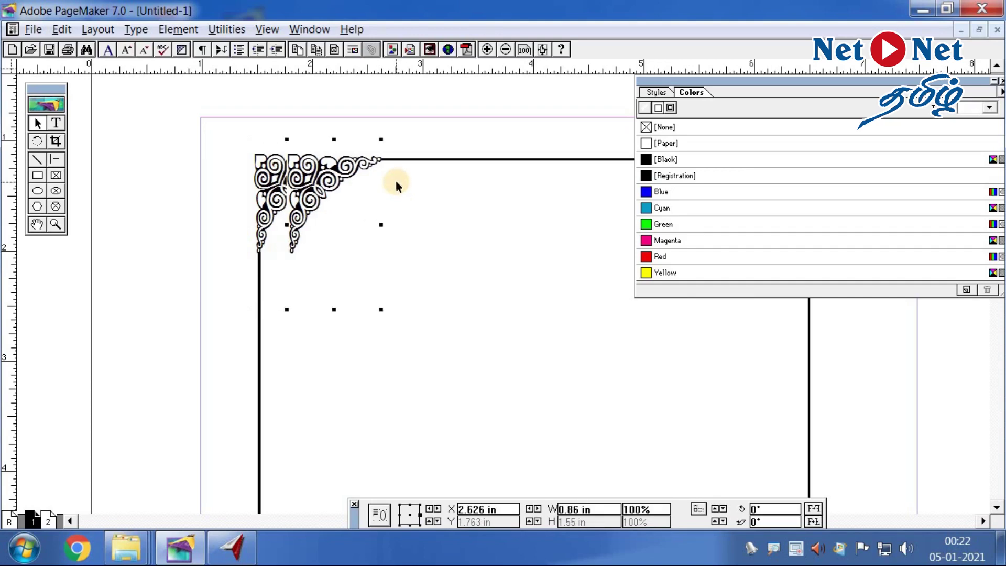
key("ctrl+Right")
key("ctrl+Right")
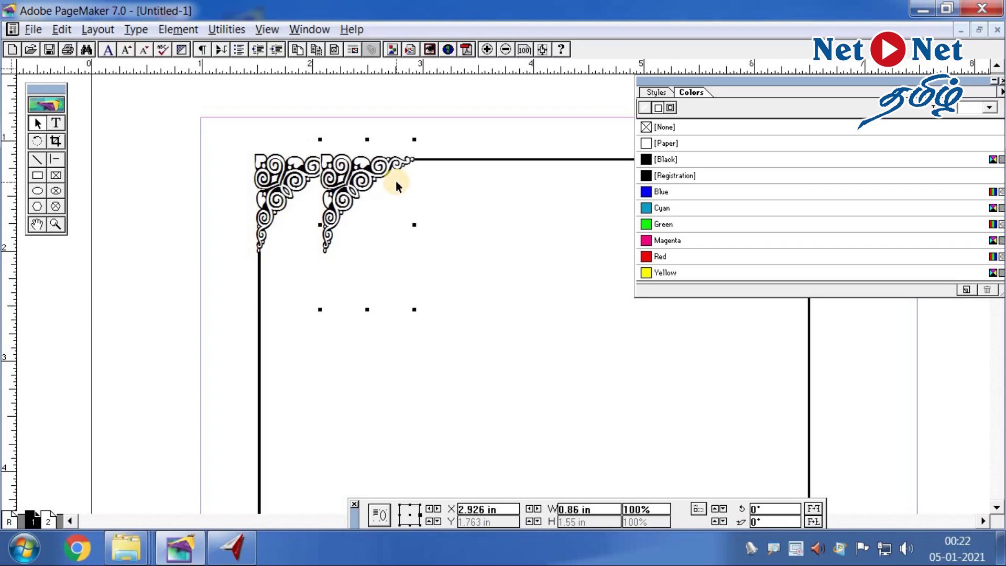
key("ctrl+Right")
key("ctrl+Right")
key("ctrl+Right")
key("ctrl+Right")
key("ctrl+Right")
key("ctrl+Right")
key("ctrl+Right")
key("ctrl+Right")
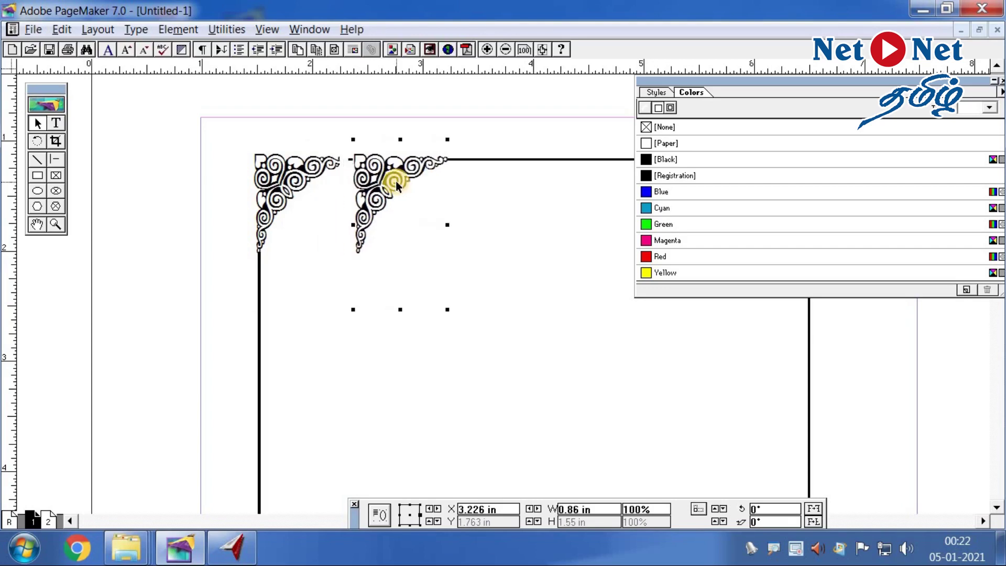
key("ctrl+Right")
key("ctrl+Right")
key("ctrl+Right")
key("ctrl+Right")
key("ctrl+Right")
key("ctrl+Right")
key("ctrl+Right")
key("ctrl+Right")
key("ctrl+Right")
key("ctrl+Right")
key("ctrl+Right")
key("ctrl+Right")
key("ctrl+Right")
key("ctrl+Right")
key("ctrl+Right")
key("ctrl+Right")
key("ctrl+Right")
key("ctrl+Right")
key("ctrl+Right")
key("ctrl+Right")
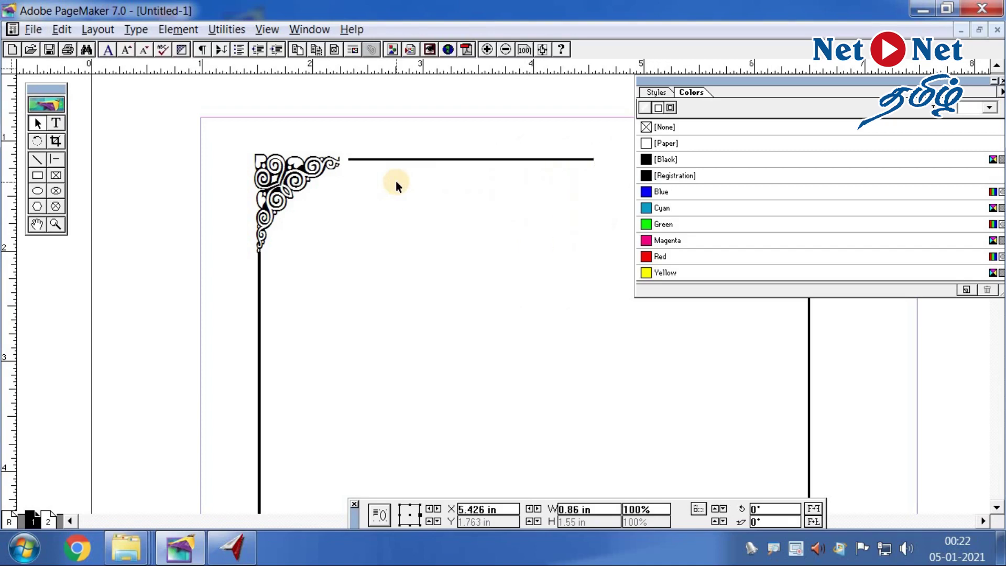
left_click(998, 82)
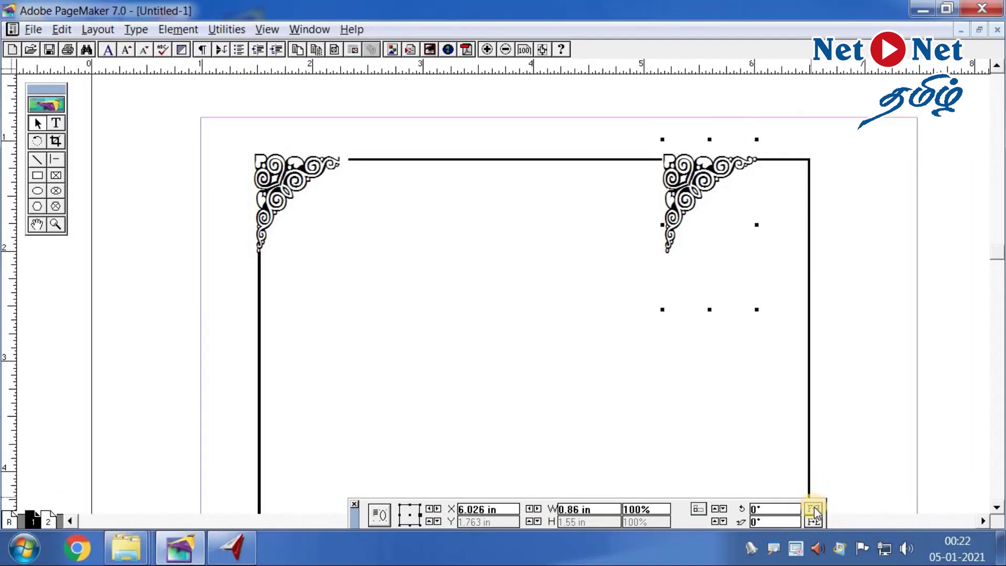
Flip the duplicate corner horizontally and nudge it left to X 5.686 in so its lower tip sits on the right border line
left_click(814, 509)
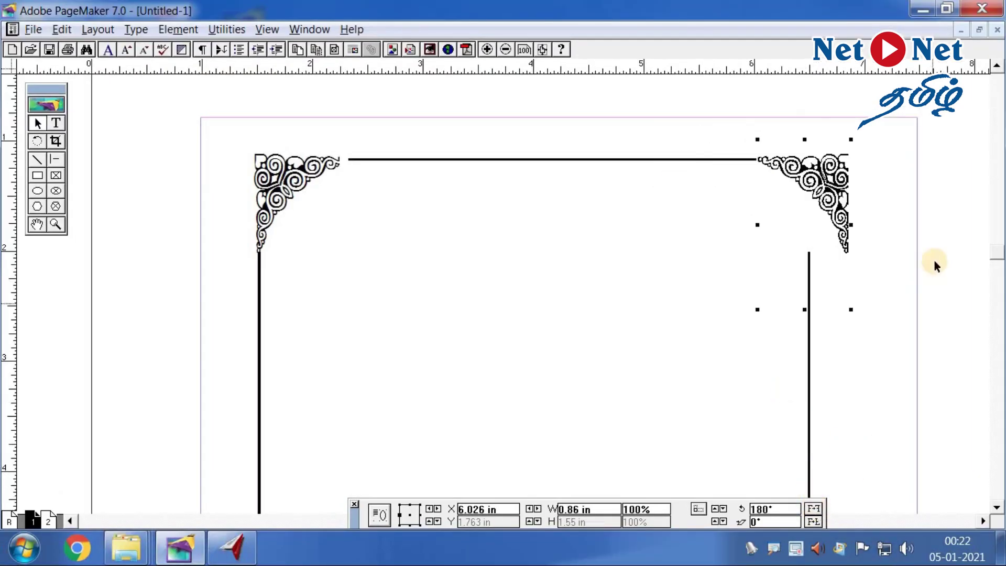
key("Left")
key("Left")
key("Left")
key("Left")
key("Left")
key("Left")
key("Left")
key("Left")
key("Left")
key("Left")
key("Left")
key("Left")
key("Left")
key("Left")
key("Left")
key("Left")
key("Left")
key("Left")
key("Left")
key("Left")
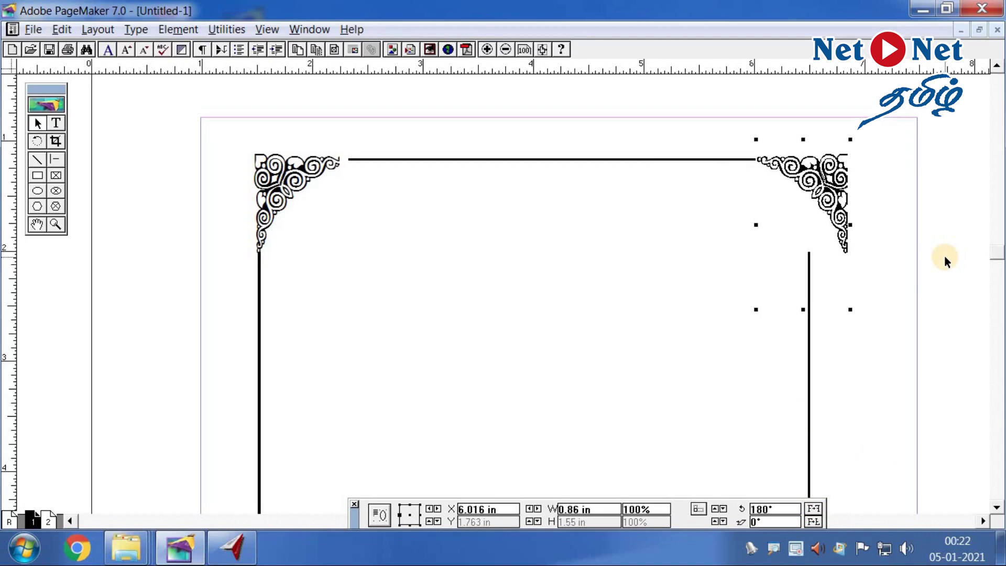
key("Left")
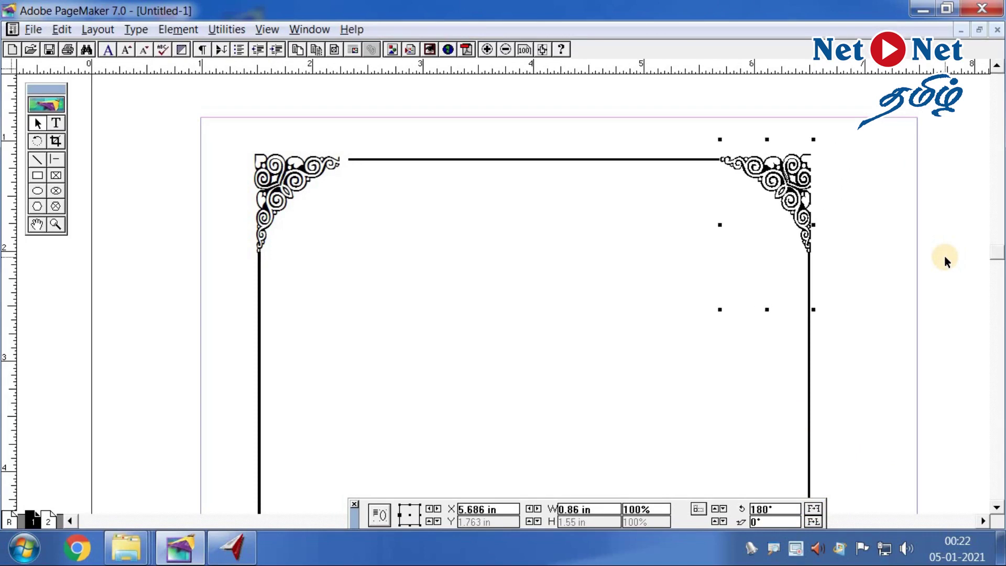
Select both top corner ornaments with their masks and group them as one object
left_click(55, 224)
left_click_drag(660, 131, 856, 299)
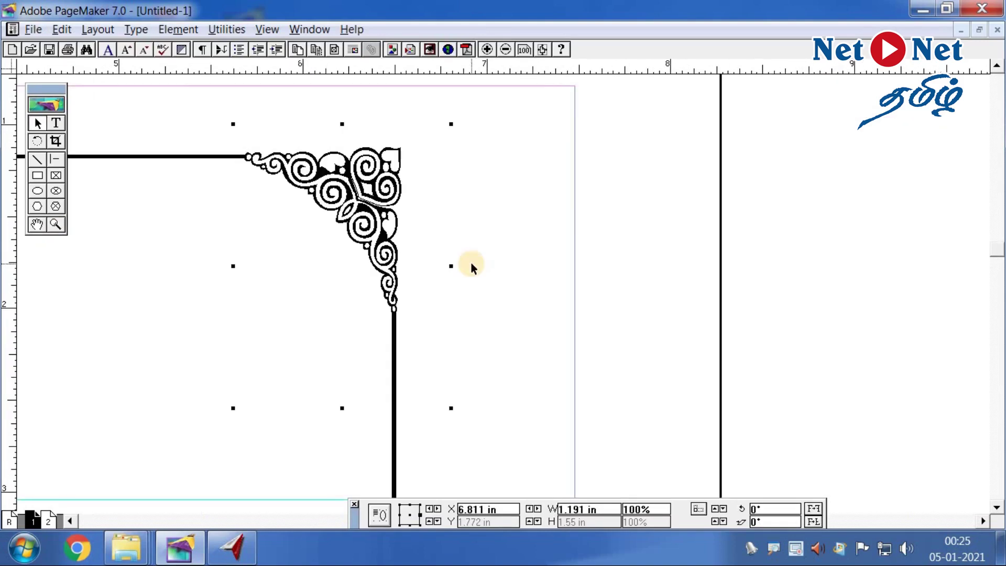
key("ctrl+0")
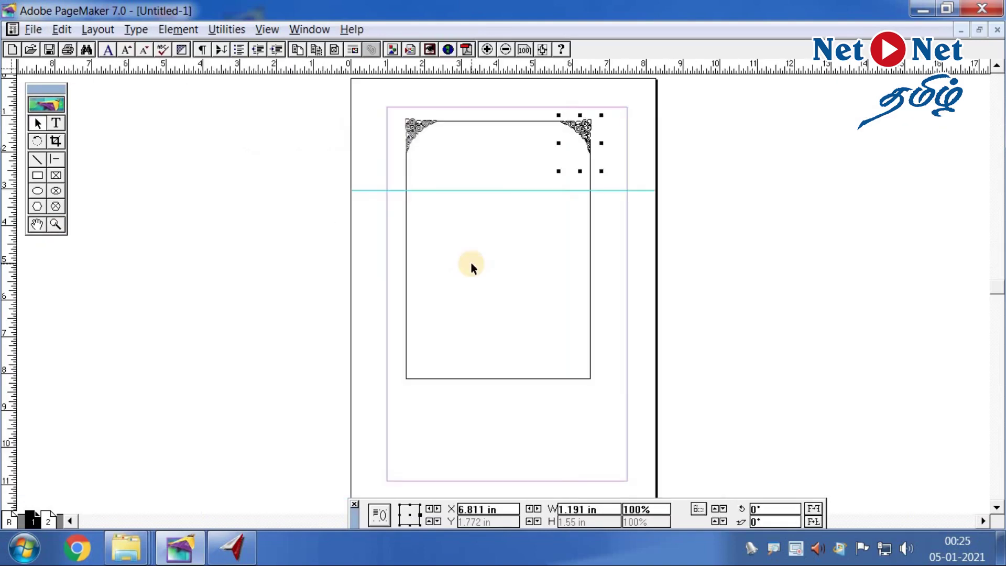
left_click(416, 137)
left_click(380, 110)
left_click_drag(321, 74, 397, 72)
left_click_drag(347, 120, 686, 238)
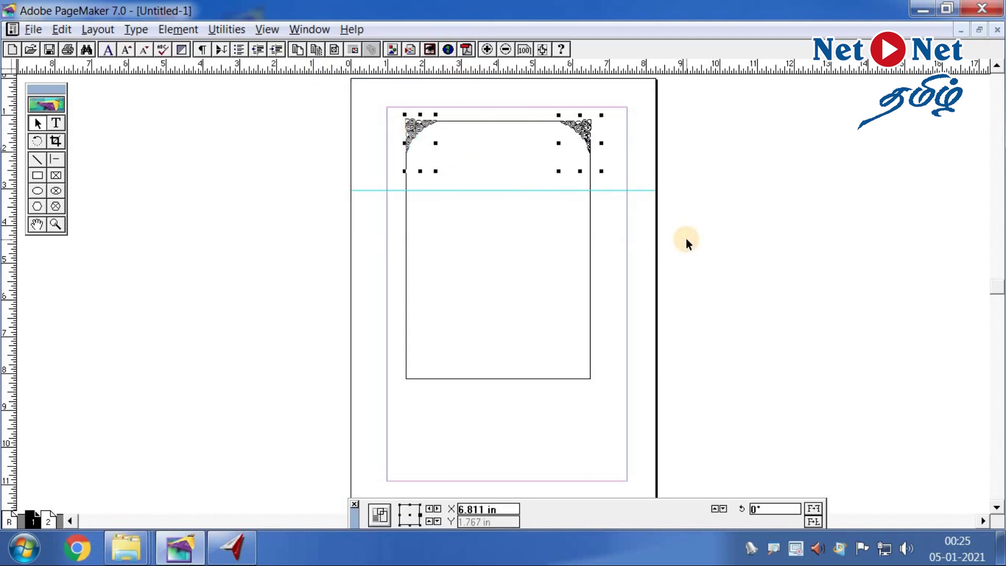
key("ctrl+g")
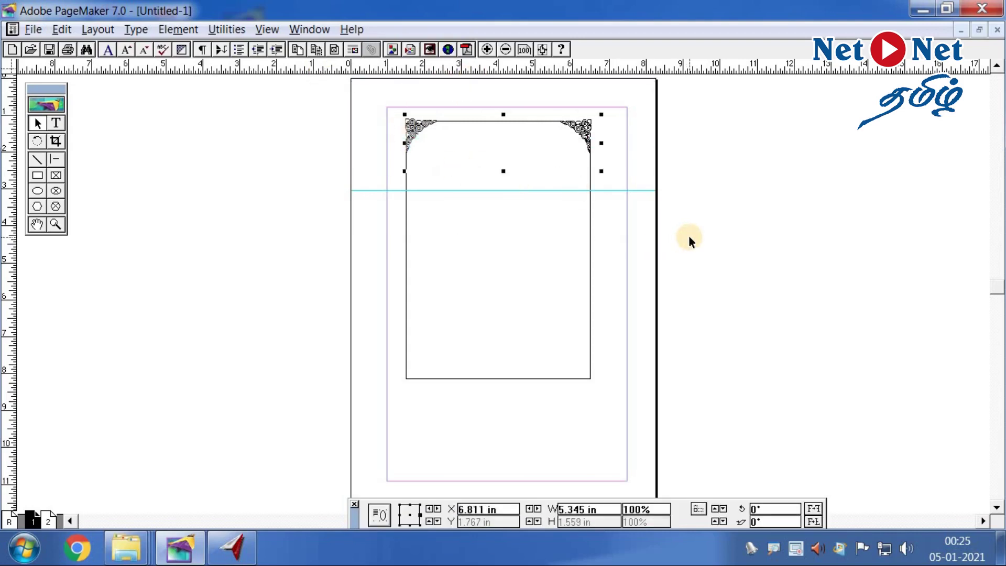
Duplicate the grouped pair of top corners in place and flip the copy vertically
left_click(55, 225)
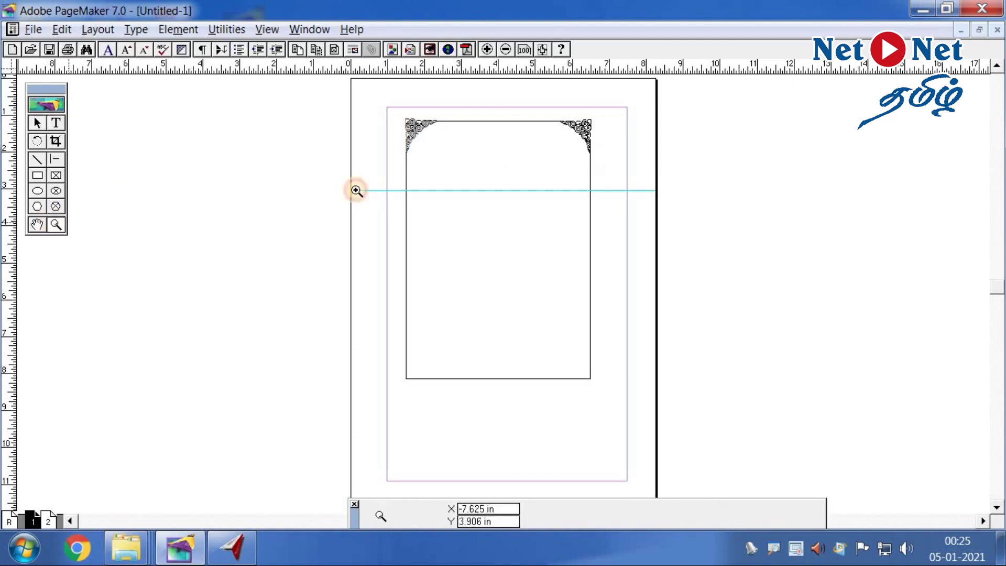
left_click(556, 199)
left_click(36, 122)
left_click(249, 179)
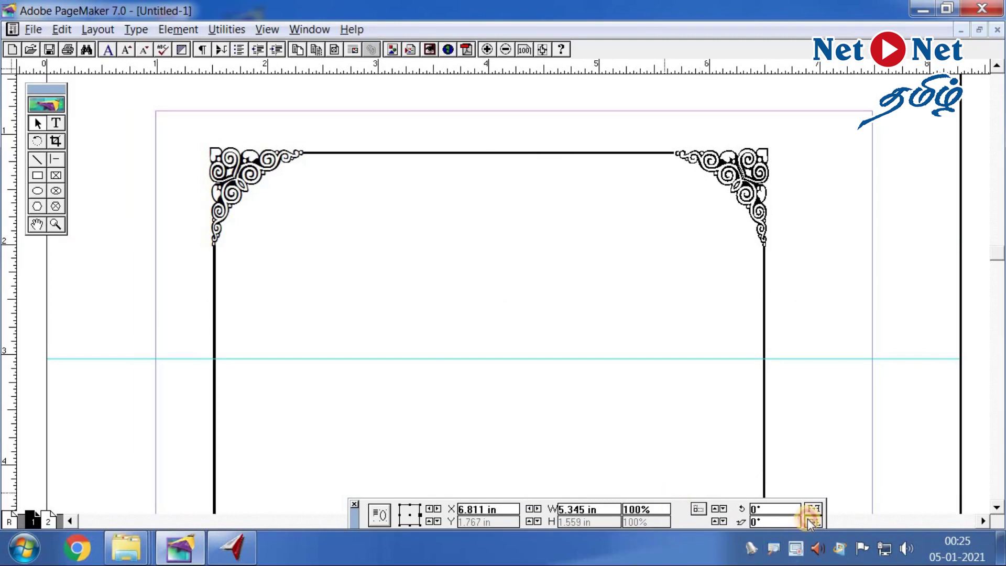
left_click(813, 521)
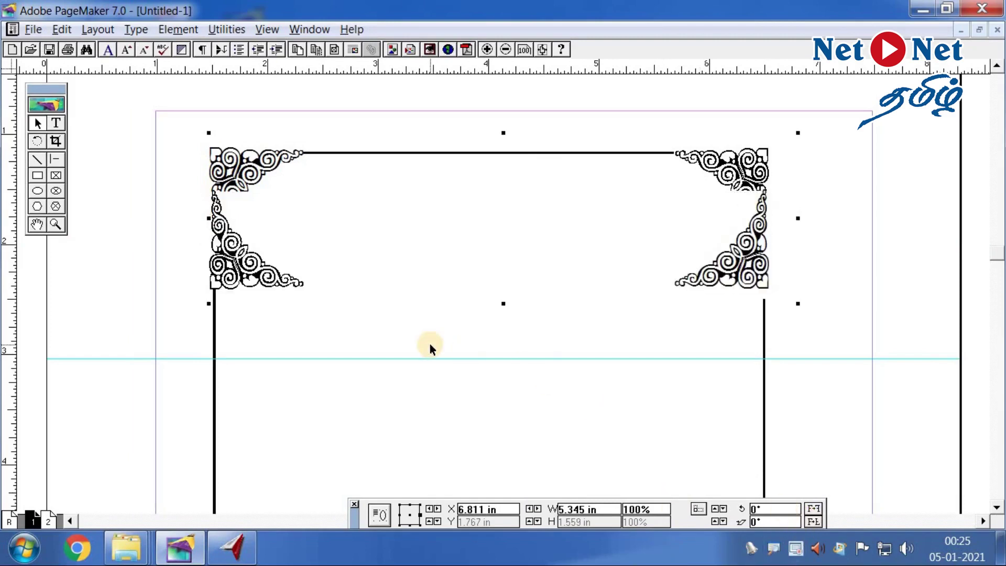
Move the flipped pair of corners down to Y 7.557 in so their tips sit on the border's bottom line
key("Down")
key("Down")
key("Down")
key("Down")
key("Down")
key("Down")
key("Down")
key("Down")
key("Down")
key("Down")
key("Down")
key("Down")
key("Down")
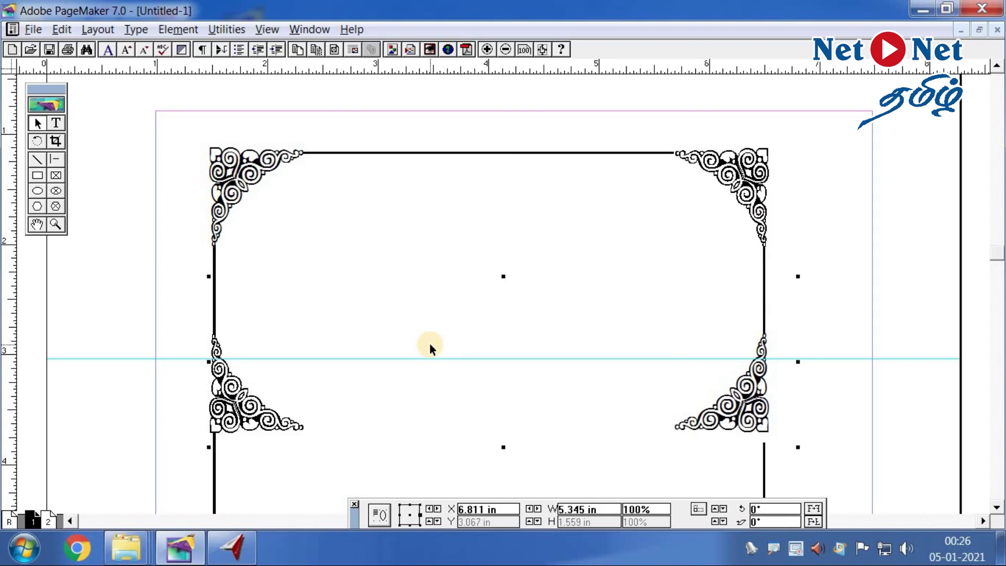
key("Down")
key("Down")
key("Down")
key("Down")
key("Down")
key("Down")
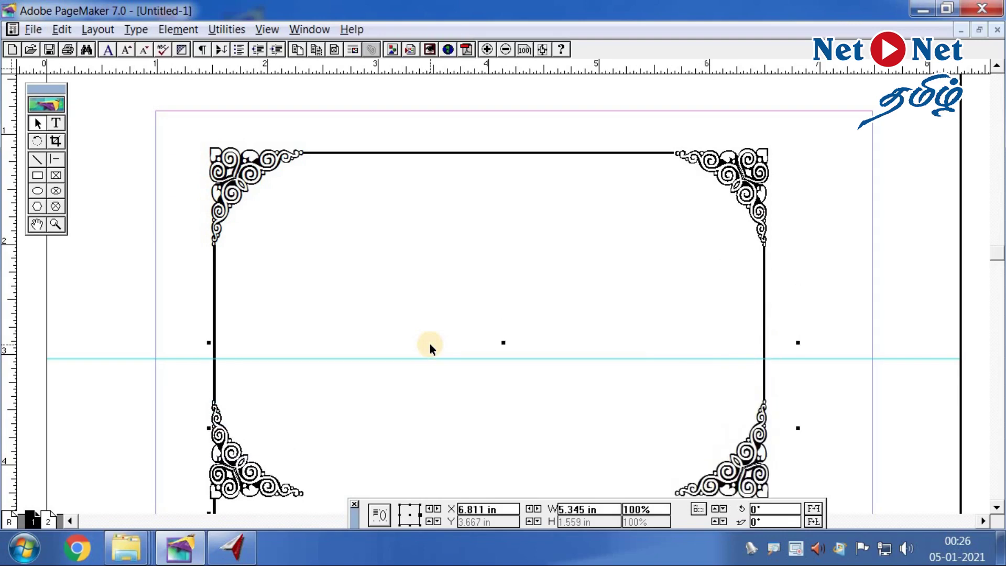
left_click(995, 505)
left_click(995, 505)
left_click(995, 505)
key("Down")
key("Down")
key("Down")
key("Down")
key("Down")
key("Down")
key("Down")
key("Down")
key("Down")
key("Down")
key("Down")
key("Down")
key("Down")
key("Down")
key("Down")
key("Down")
key("Down")
key("Down")
key("Down")
key("Down")
key("Down")
key("Down")
key("Down")
key("Down")
key("Down")
key("Down")
key("Down")
key("Down")
key("Down")
key("Down")
key("Down")
key("Down")
key("Down")
key("Down")
key("Down")
key("Down")
key("Down")
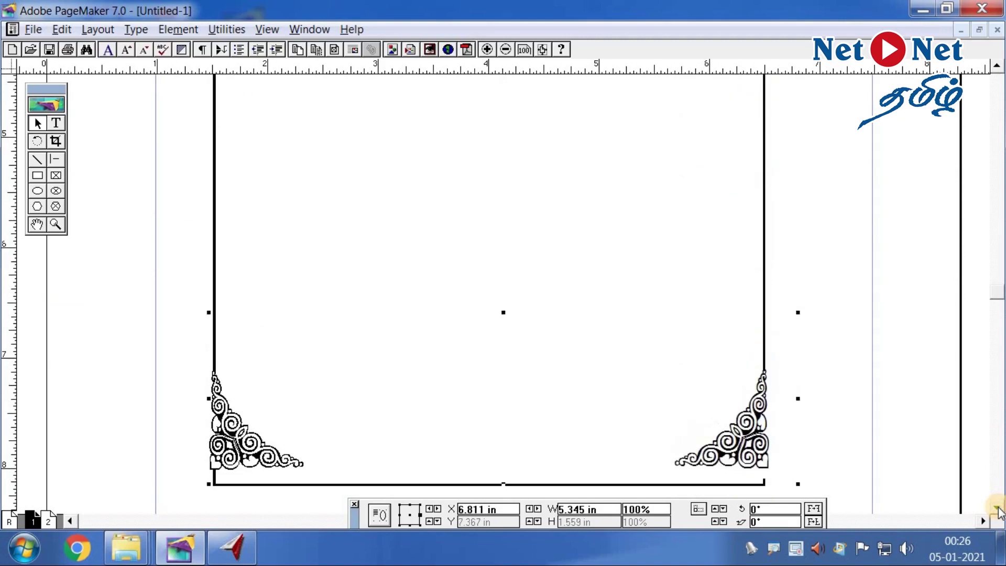
key("Down")
key("Down")
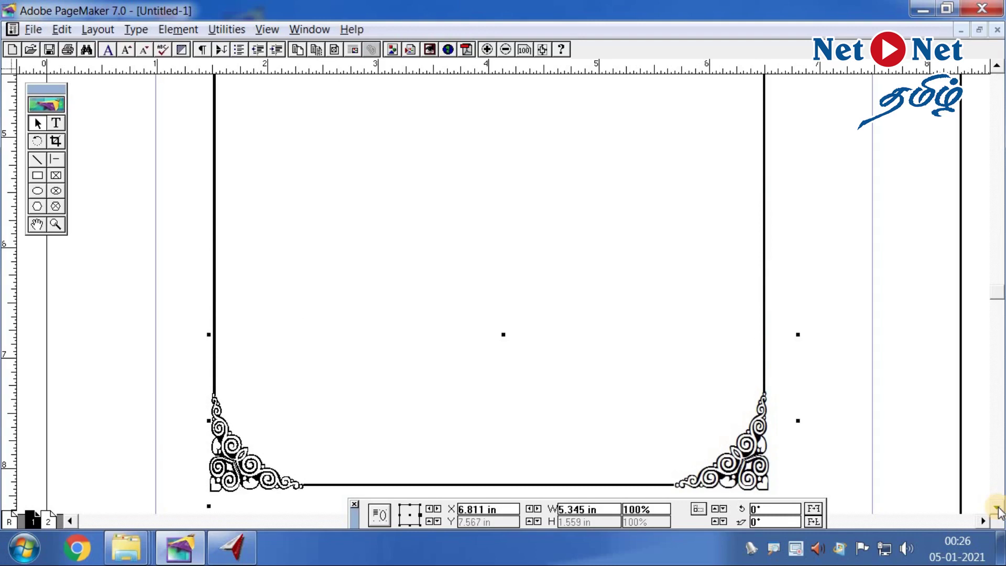
key("Up")
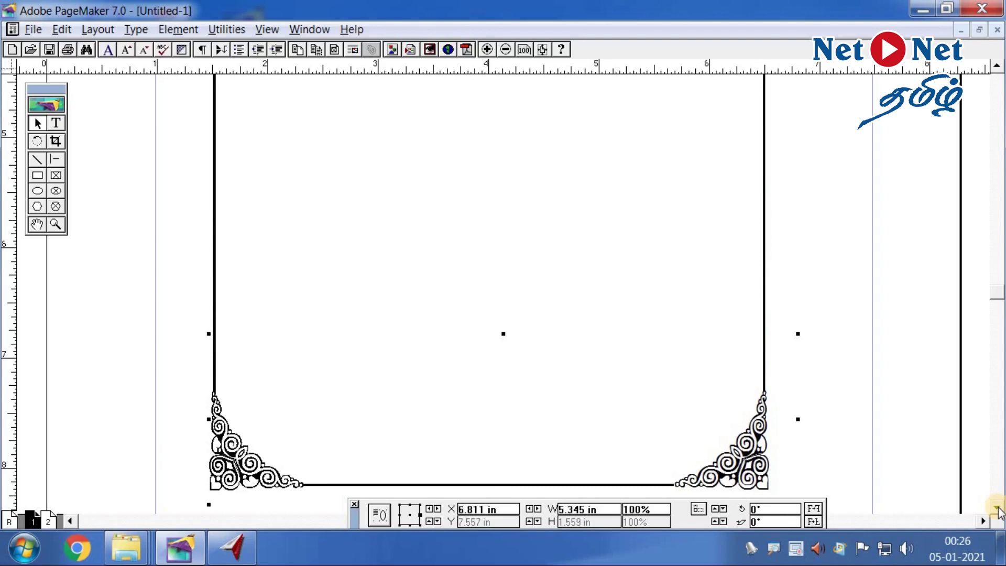
Examine how the bottom-left corner ornament meets the border lines and select that ornament
left_click(55, 224)
scroll(447, 419, "down", 10)
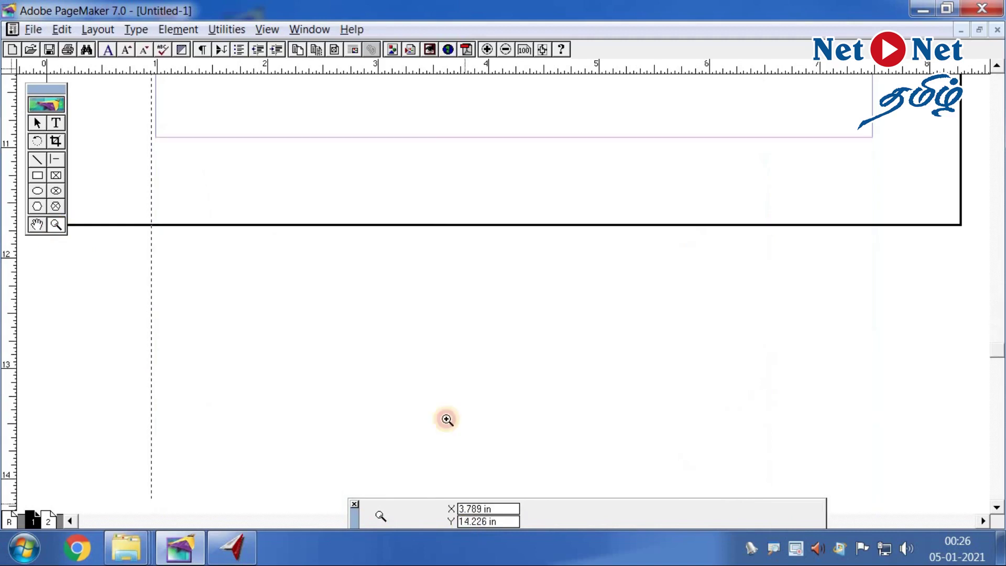
key("ctrl+1")
left_click_drag(428, 90, 590, 188)
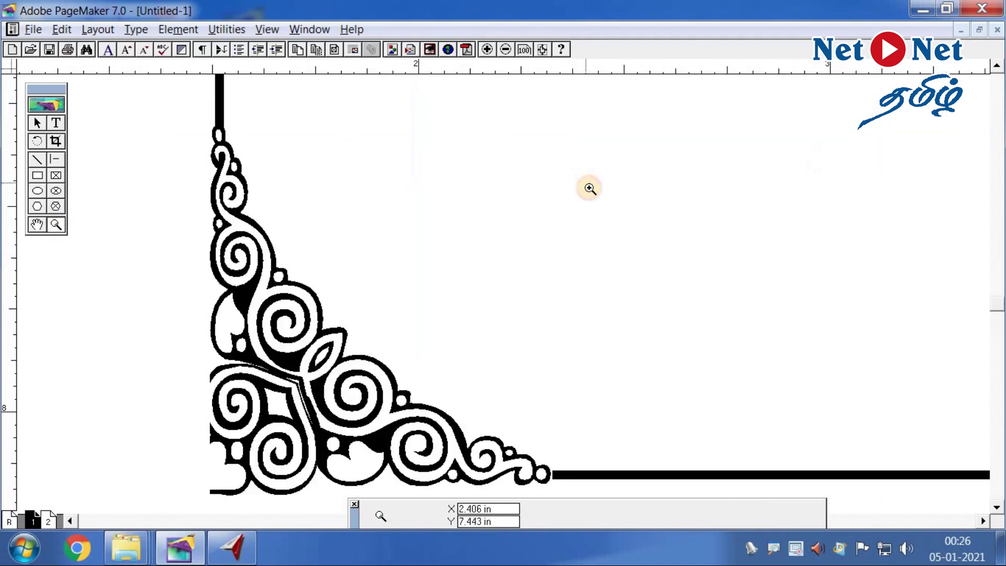
left_click(42, 122)
left_click(321, 455)
Select the border rectangle together with all four corner ornaments and their masks, and group everything as one object
key("ctrl+0")
left_click_drag(398, 88, 639, 426)
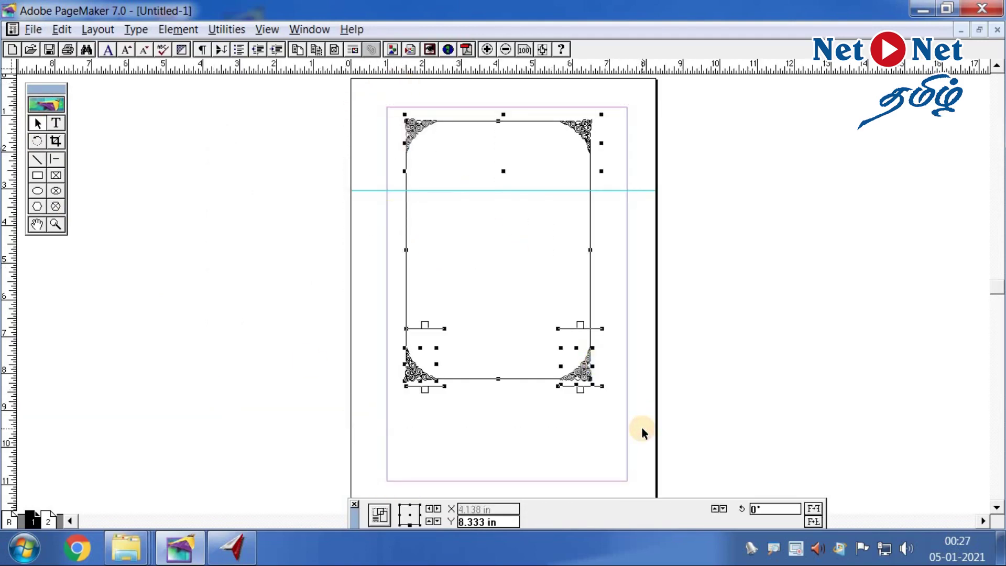
key("ctrl+g")
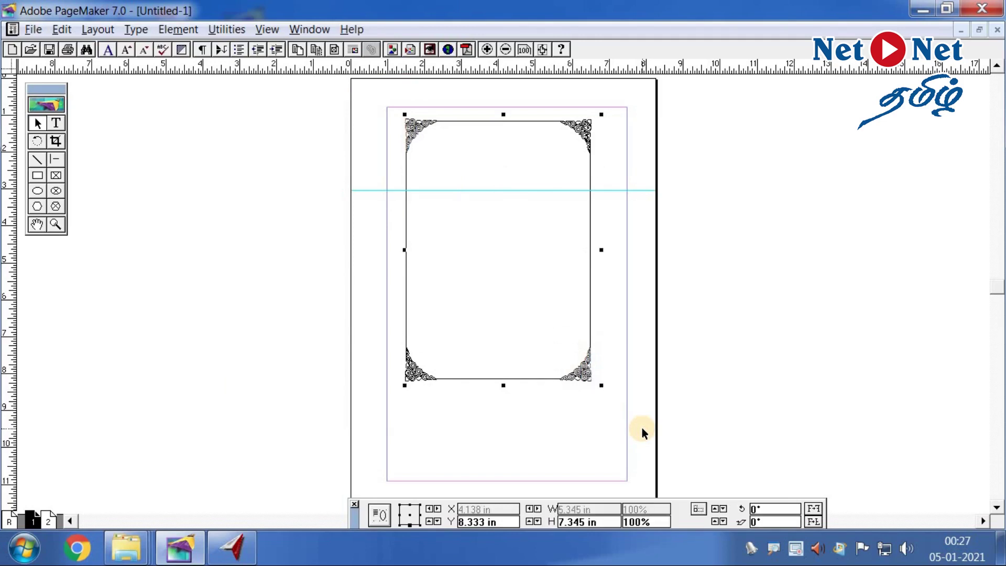
key("ctrl+1")
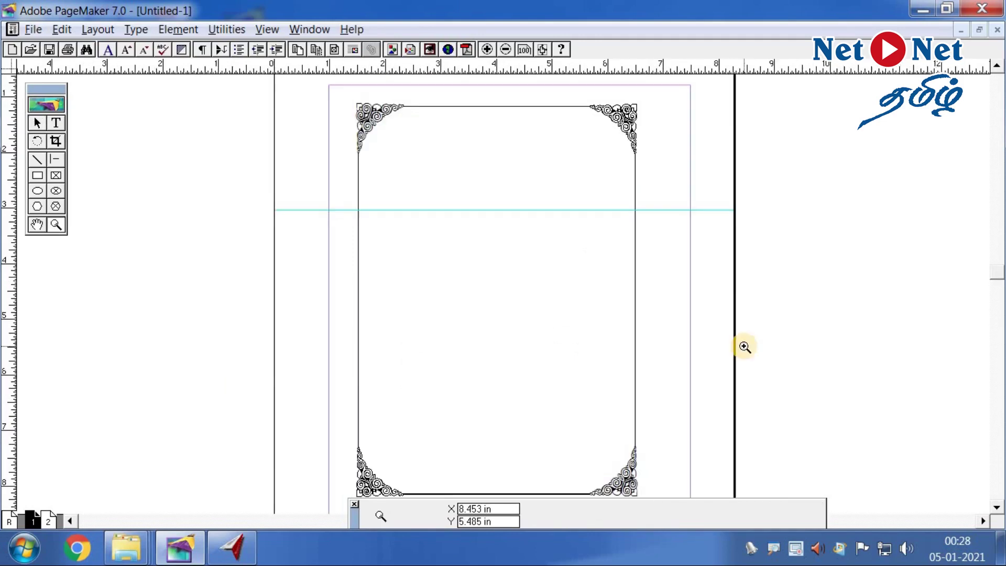